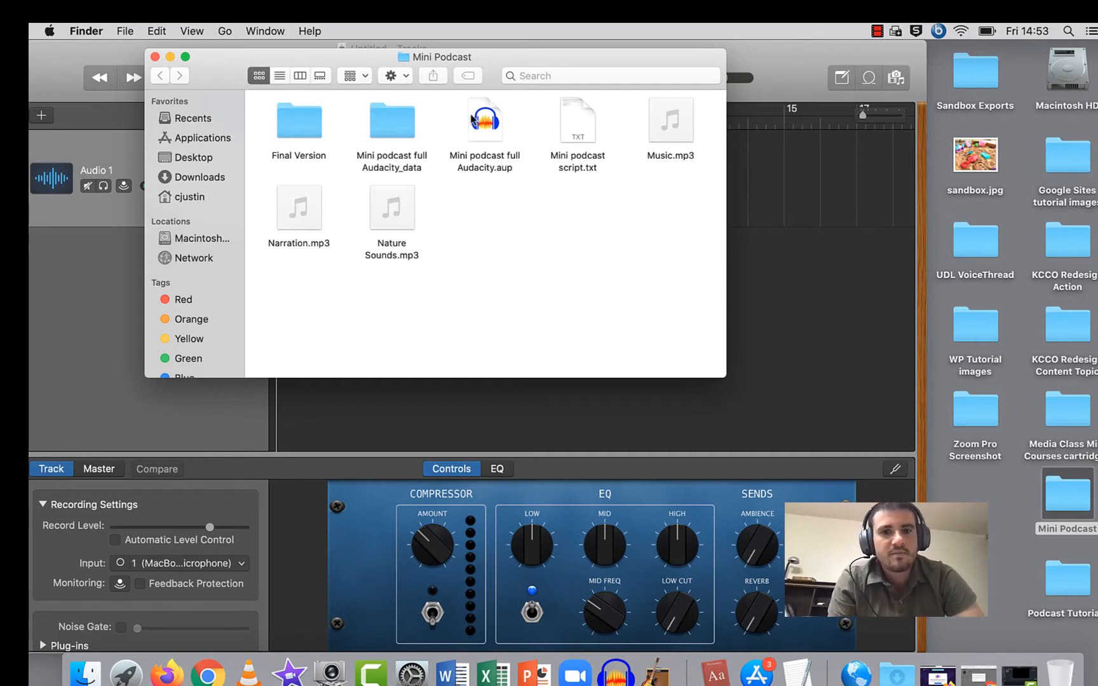
# Clear the Mini Podcast folder window away and make a very brief test recording on the Audio 1 track.
pyautogui.moveTo(272, 60); pyautogui.dragTo(389, 58)
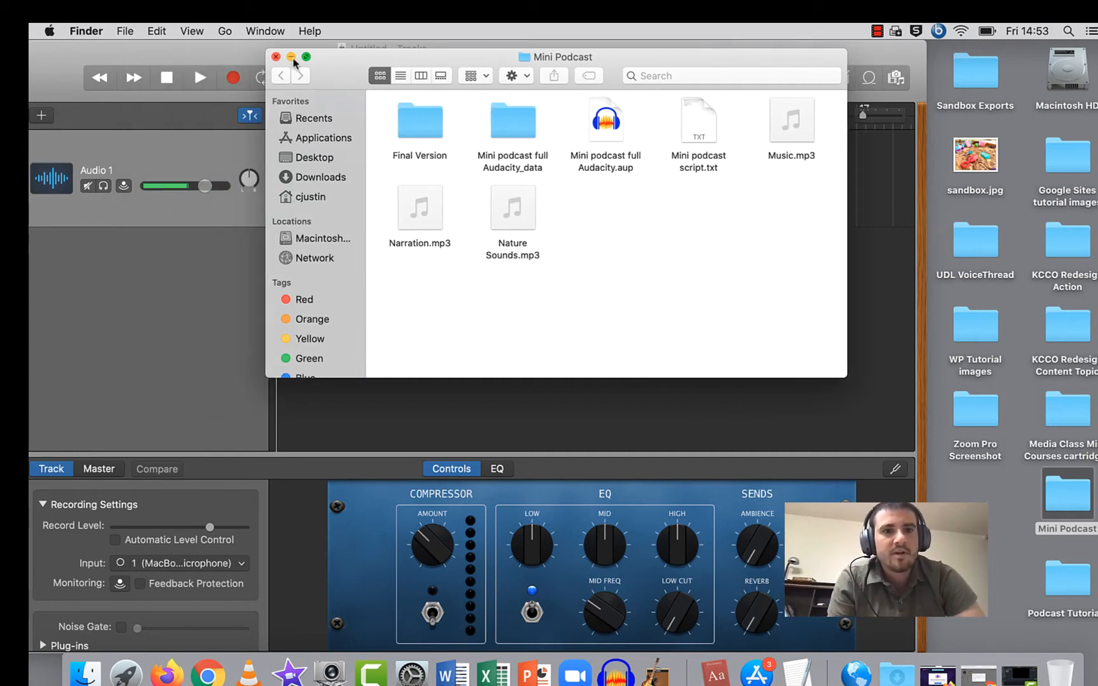
pyautogui.click(289, 56)
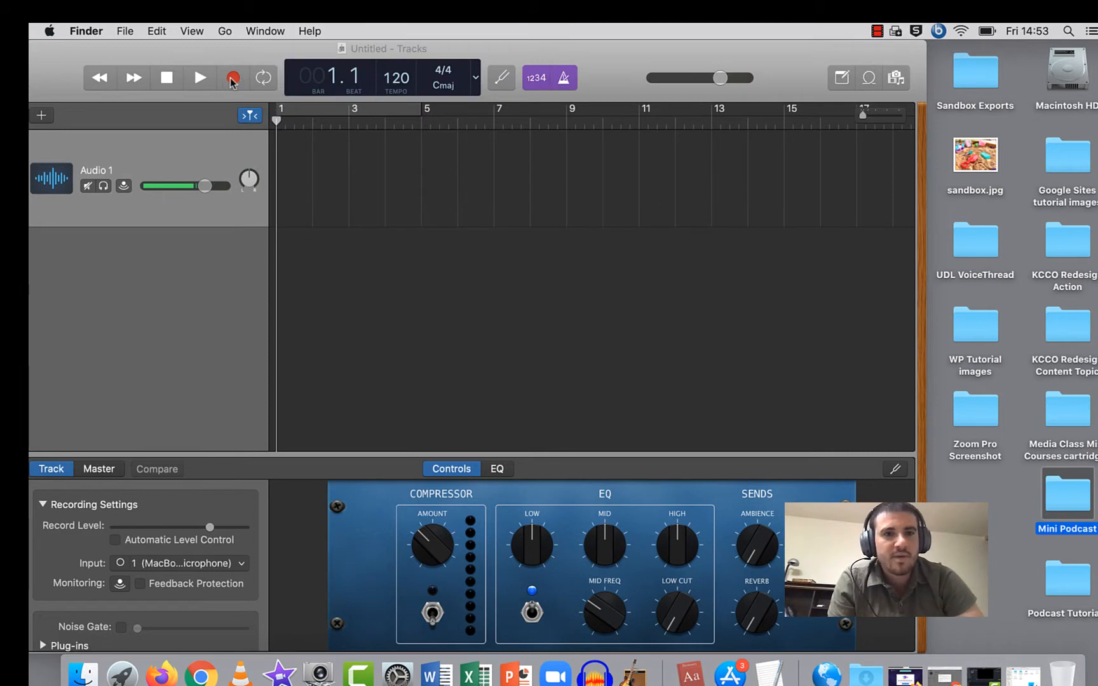
pyautogui.click(233, 79)
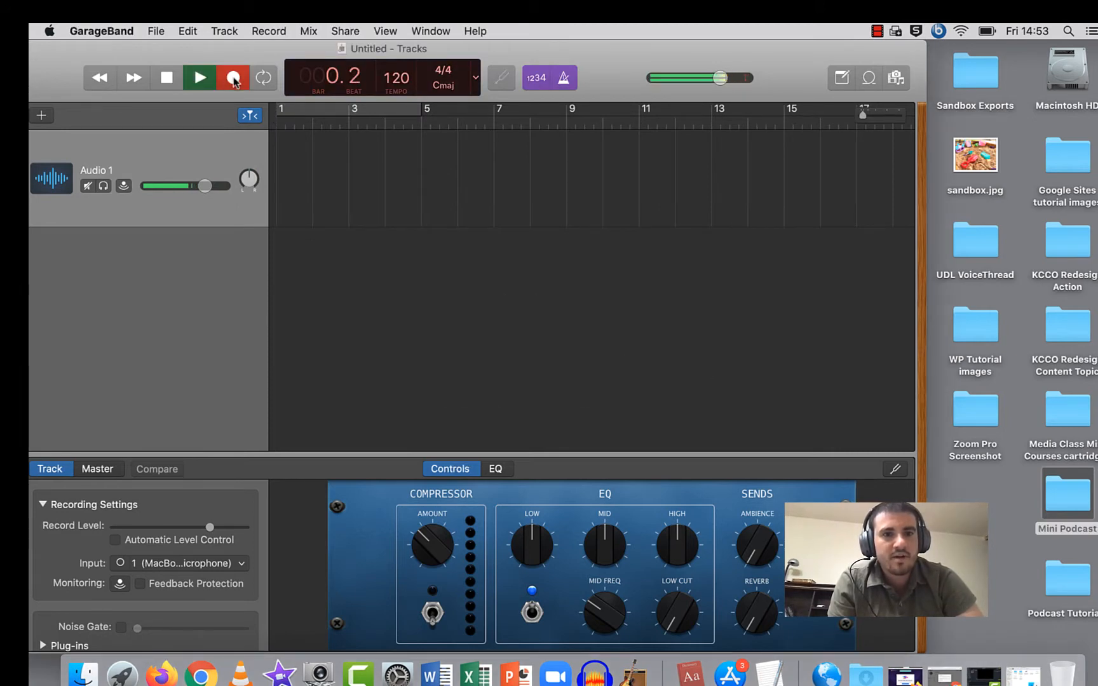
pyautogui.click(183, 80)
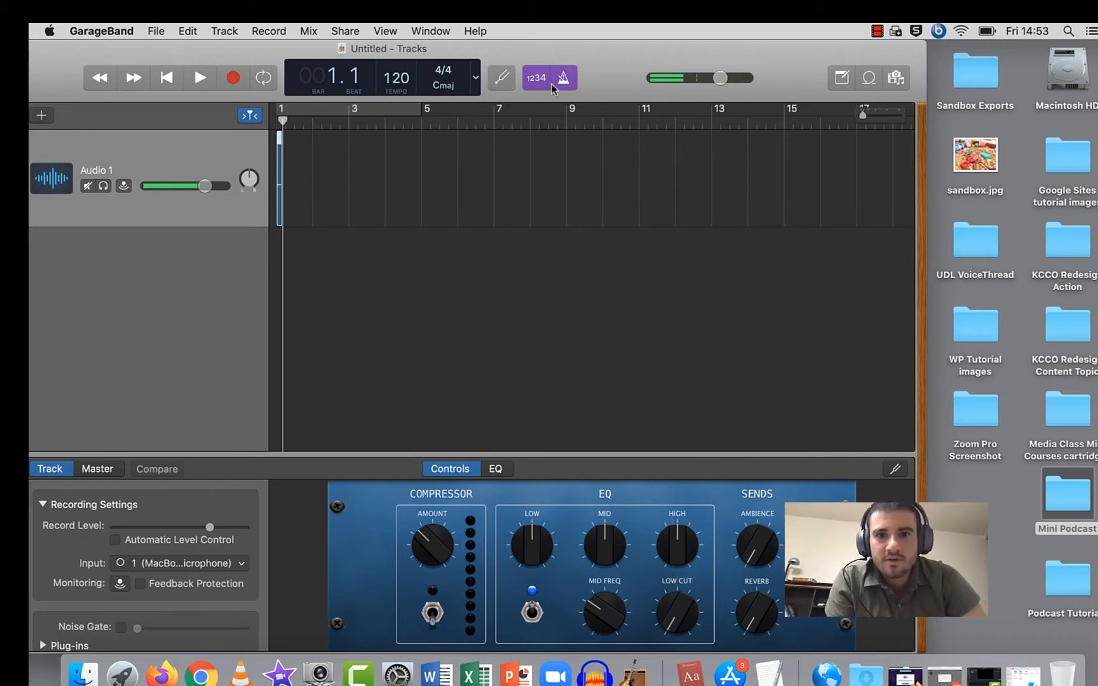
# Turn off the metronome and count-in, and delete the short test recording from the Audio 1 track.
pyautogui.click(567, 80)
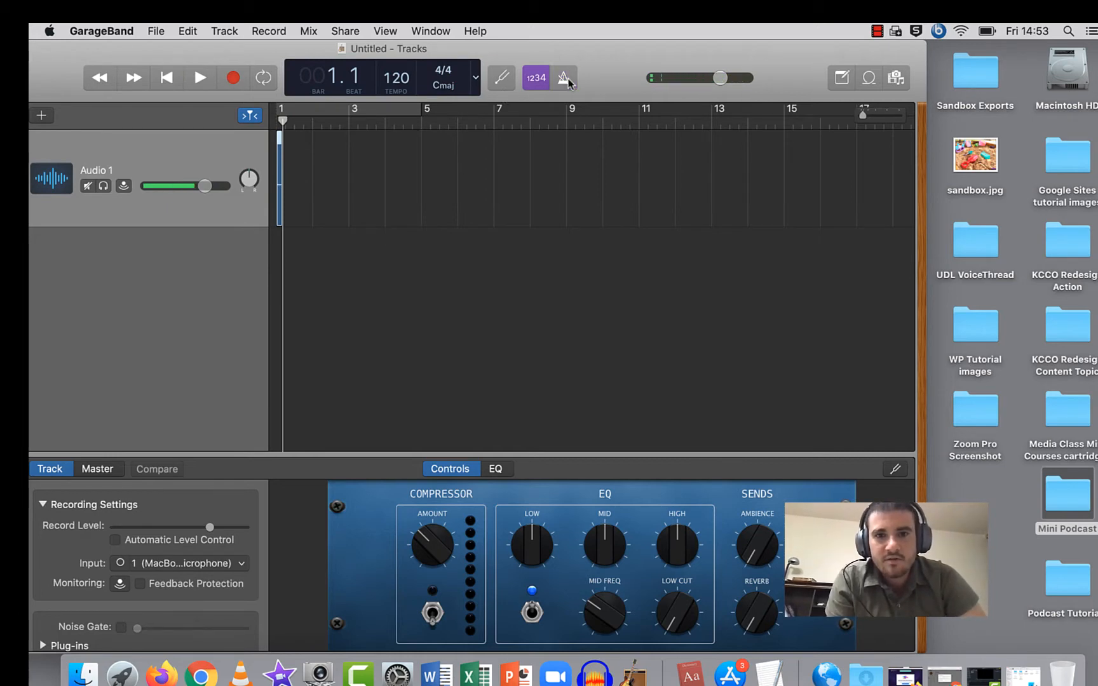
pyautogui.click(533, 82)
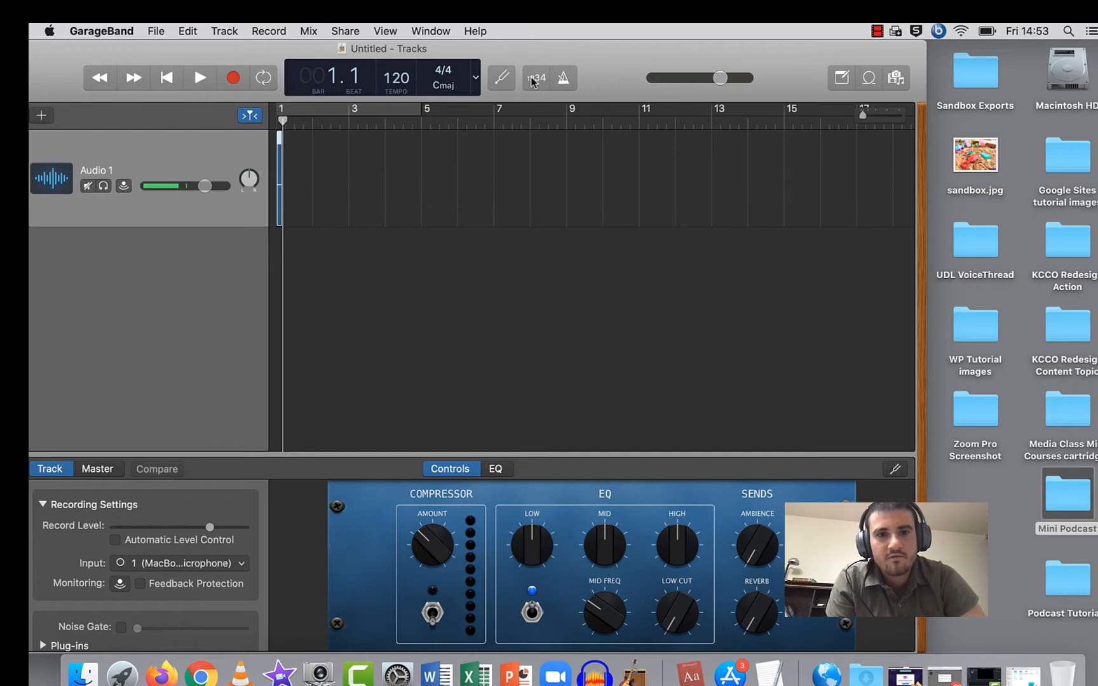
pyautogui.click(280, 160)
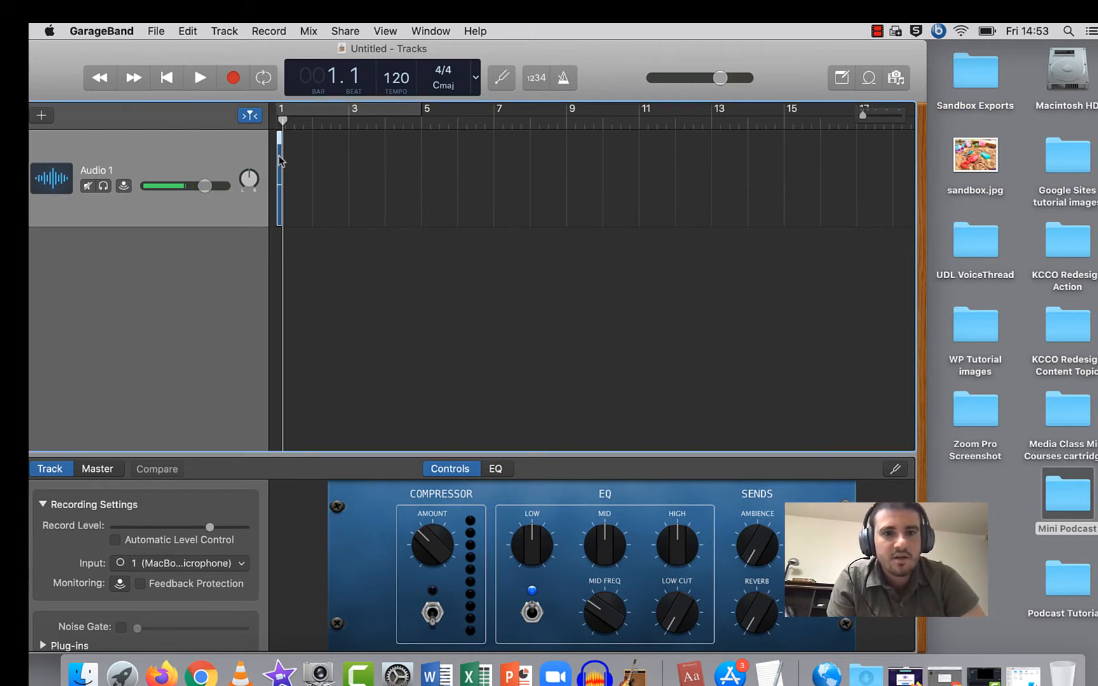
pyautogui.press('Delete')
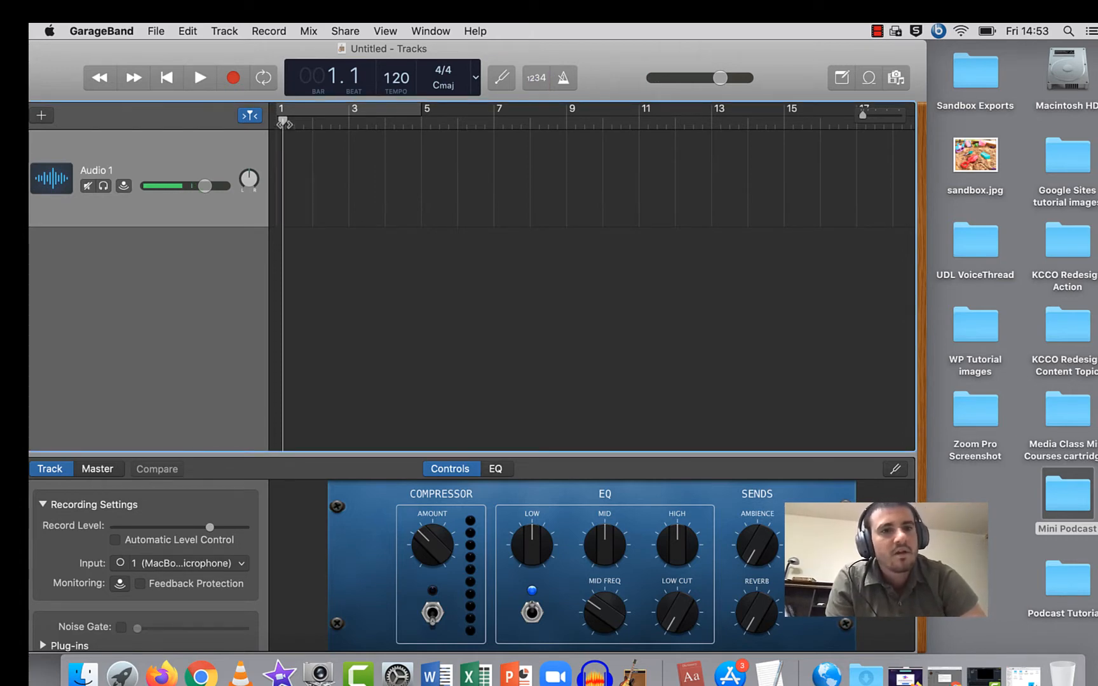
# Record a test clip about two bars long from the start of the Audio 1 track, and delete it.
pyautogui.moveTo(282, 122); pyautogui.dragTo(270, 127)
pyautogui.click(231, 81)
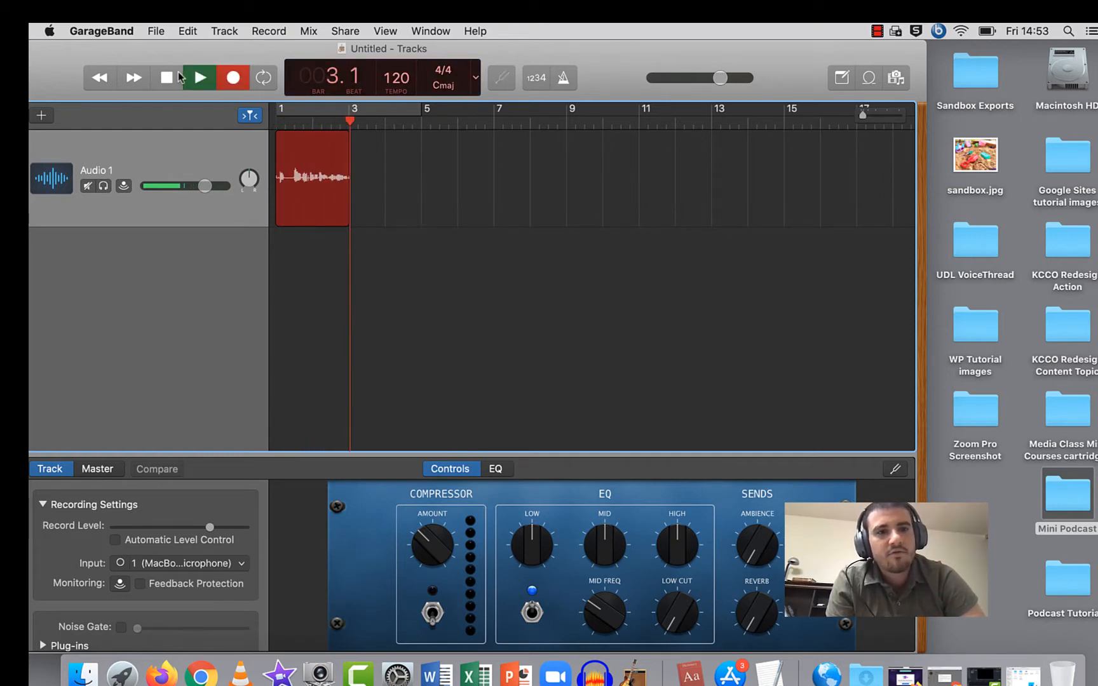
pyautogui.press('space')
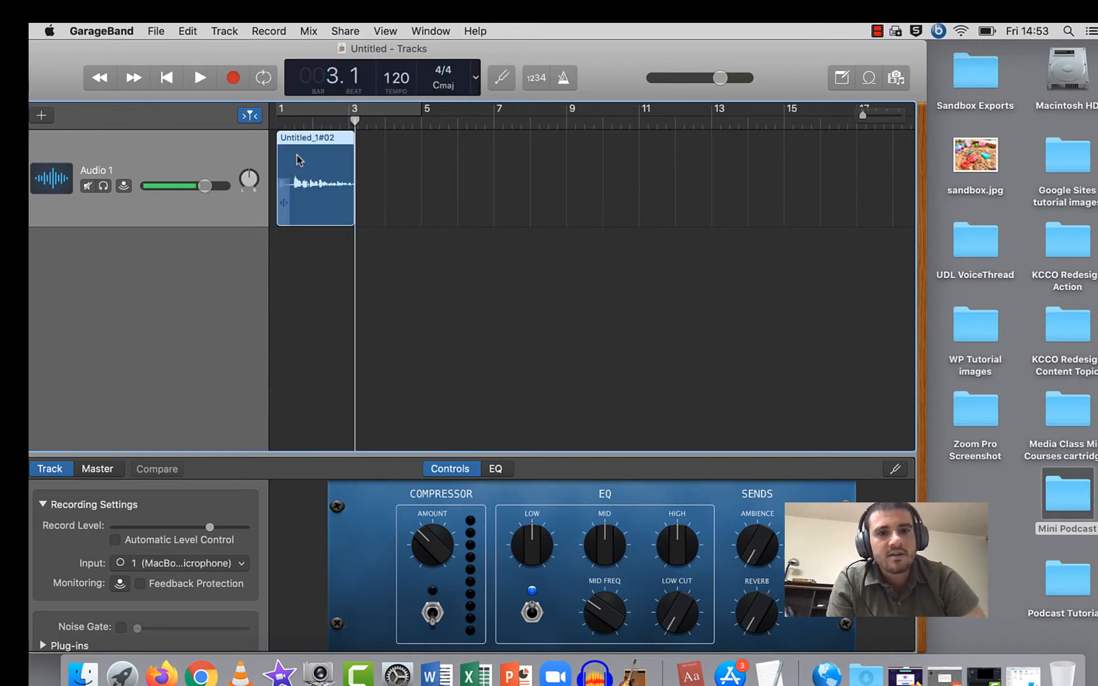
pyautogui.press('Delete')
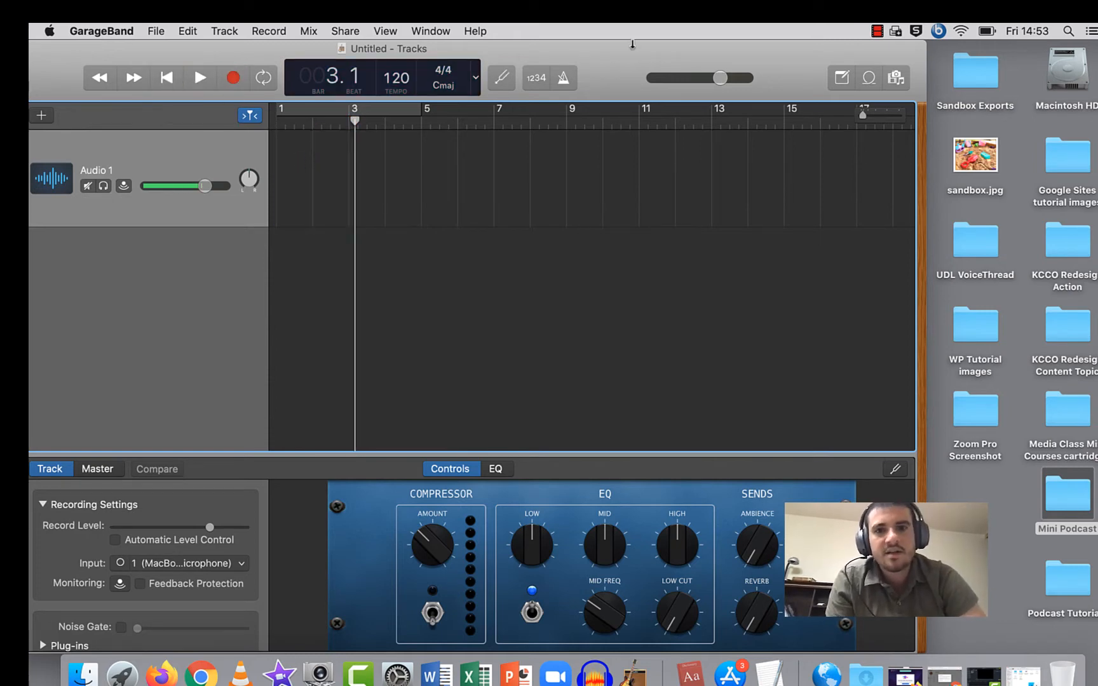
# Import Narration.mp3 from the Mini Podcast folder at the start of the empty audio track and play its opening.
pyautogui.moveTo(1065, 502); pyautogui.dragTo(835, 281)
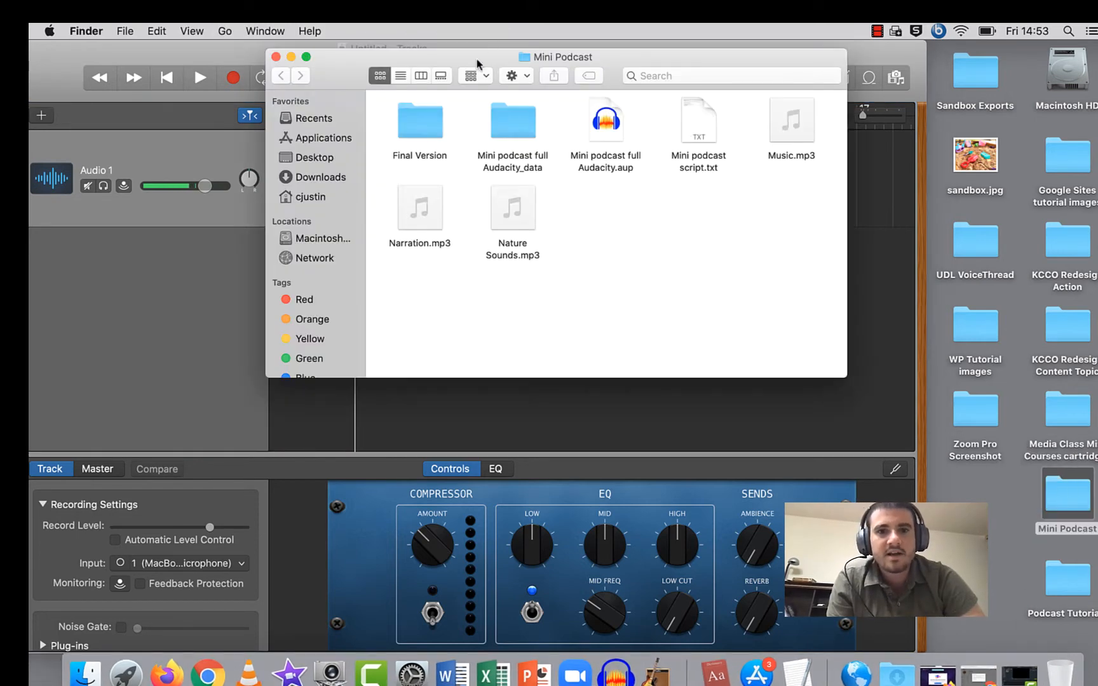
pyautogui.moveTo(477, 63); pyautogui.dragTo(799, 106)
pyautogui.moveTo(742, 251); pyautogui.dragTo(283, 202)
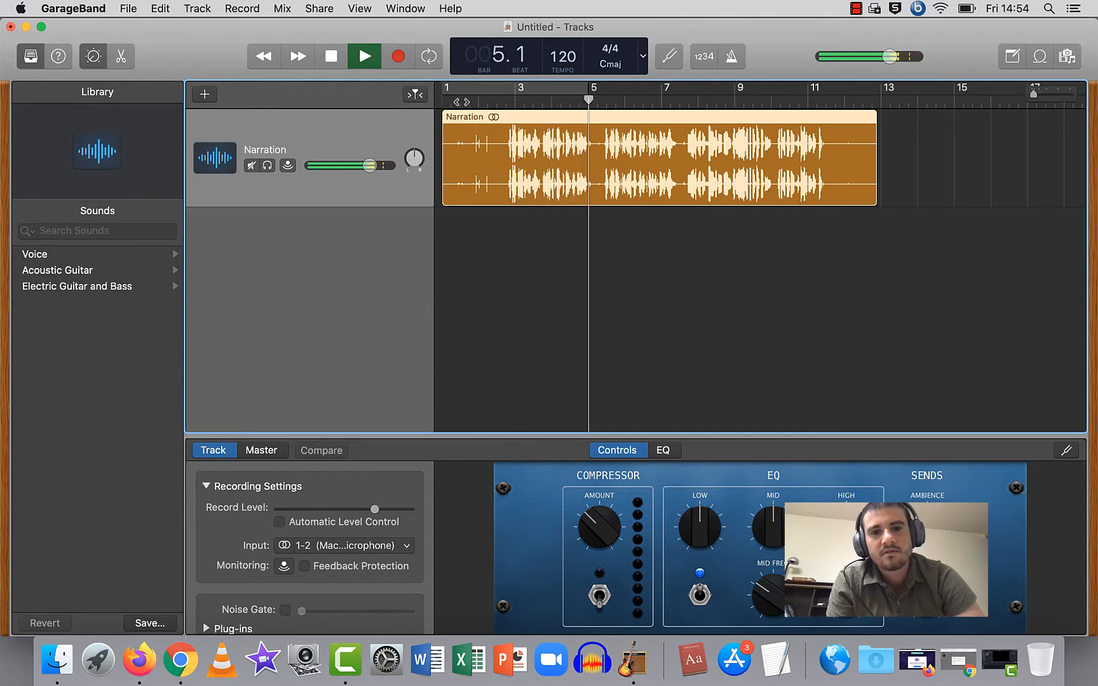
pyautogui.press('space')
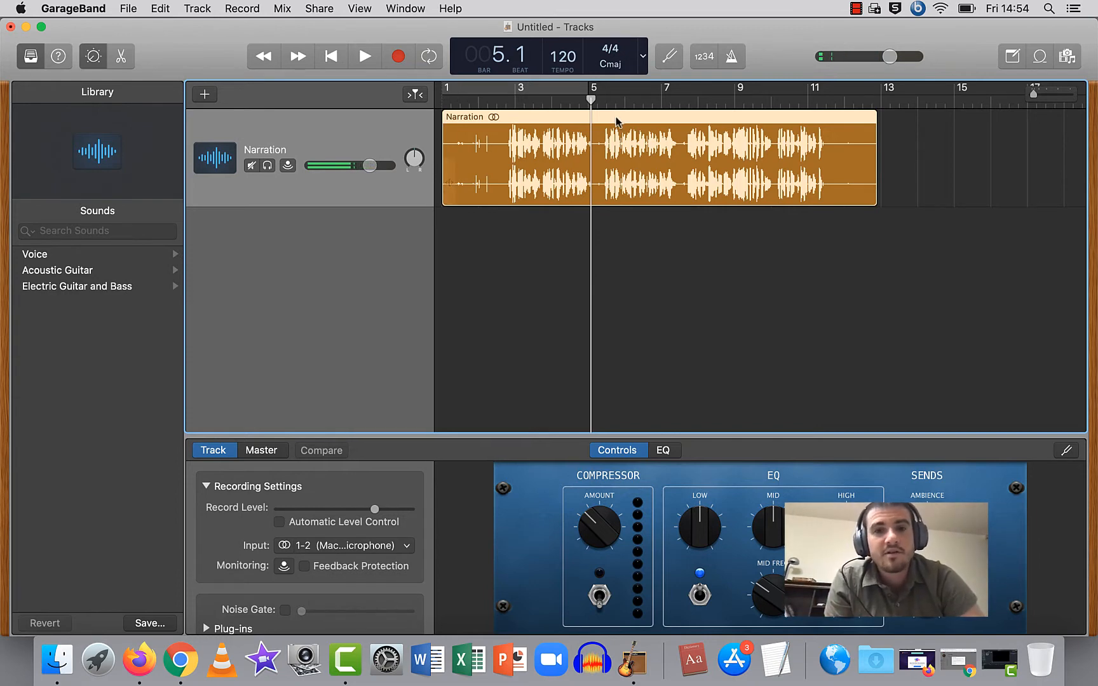
# Cut off the narration's lead-in before position 2.3 and move the remaining clip to the start of the timeline.
pyautogui.moveTo(591, 100); pyautogui.dragTo(496, 104)
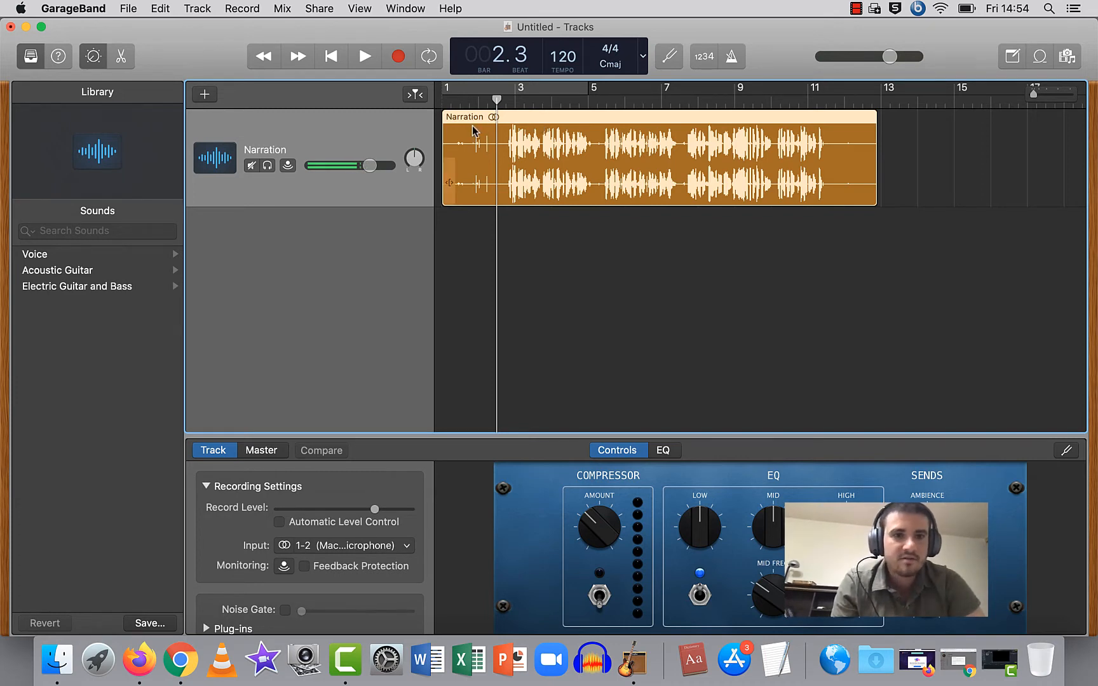
pyautogui.click(160, 8)
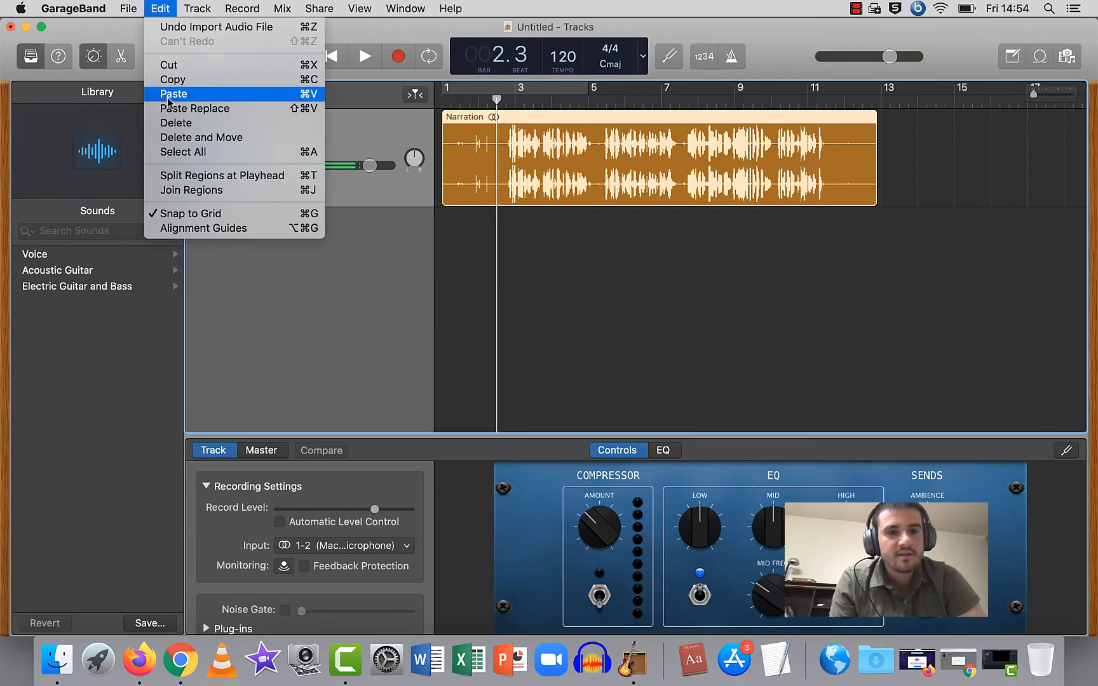
pyautogui.click(179, 174)
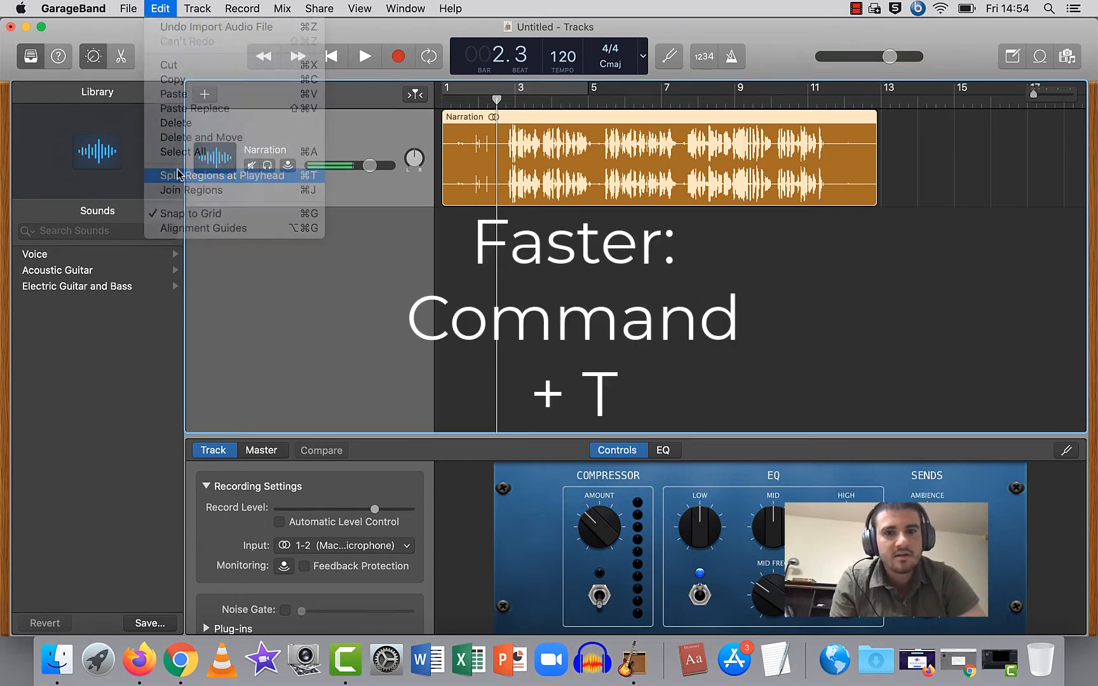
pyautogui.click(454, 131)
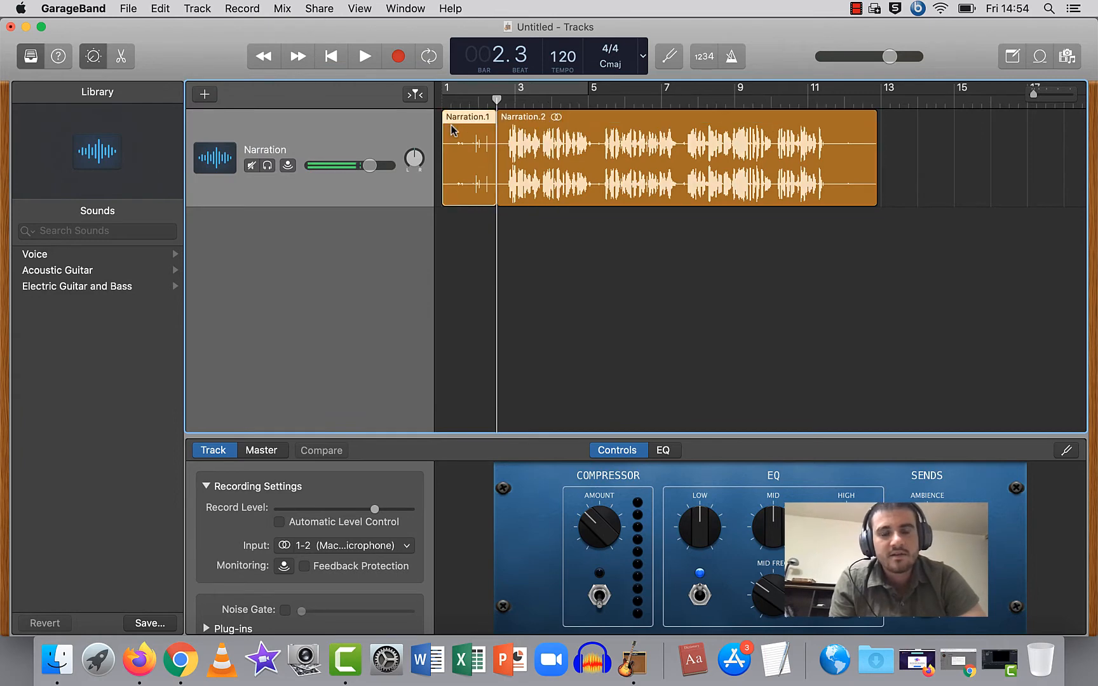
pyautogui.press('Delete')
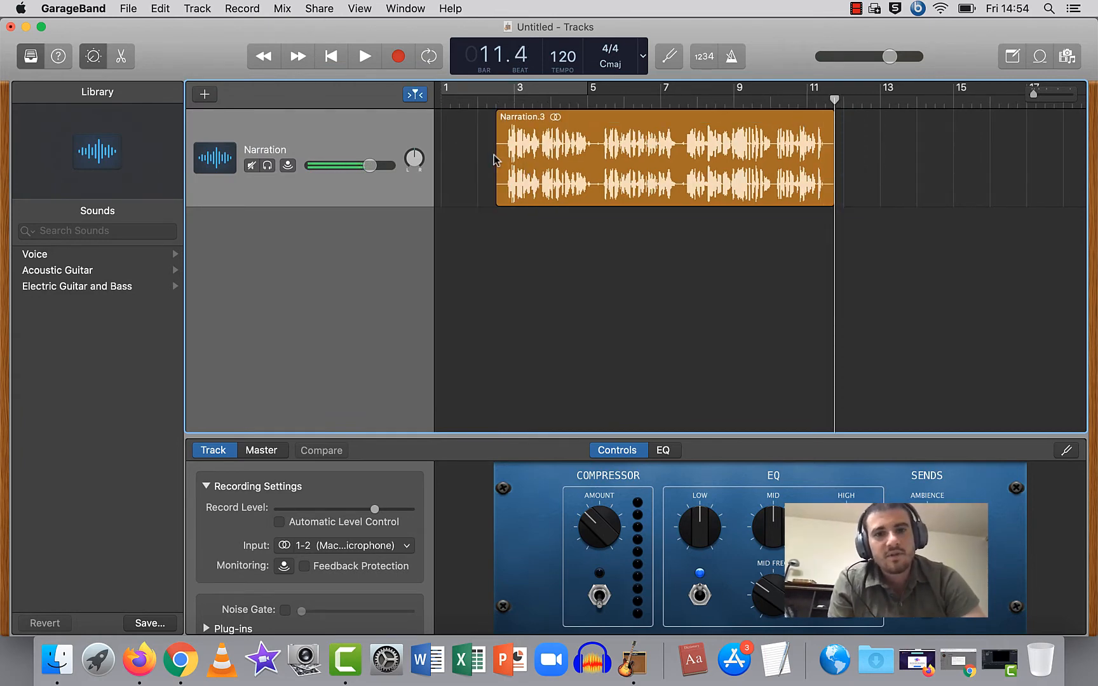
pyautogui.moveTo(497, 177)
pyautogui.mouseDown()
pyautogui.moveTo(455, 177)
pyautogui.moveTo(502, 178)
pyautogui.mouseUp()
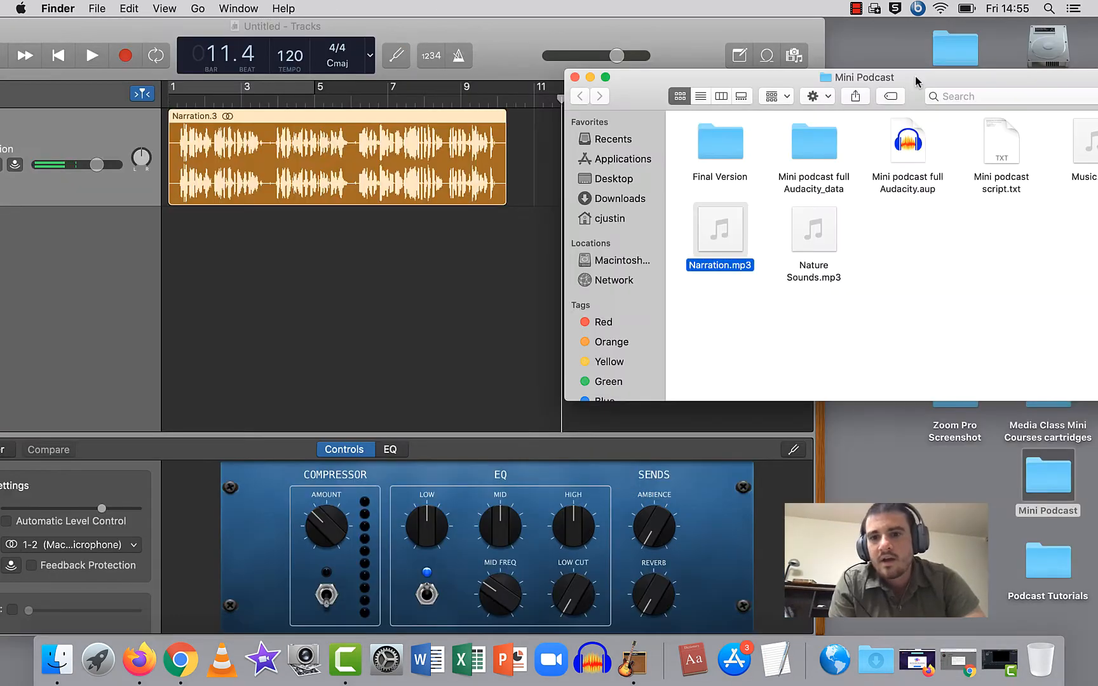
# Import Nature Sounds.mp3 from the Mini Podcast folder onto a new track below Narration, starting at position 2.2.
pyautogui.click(873, 236)
pyautogui.moveTo(814, 225)
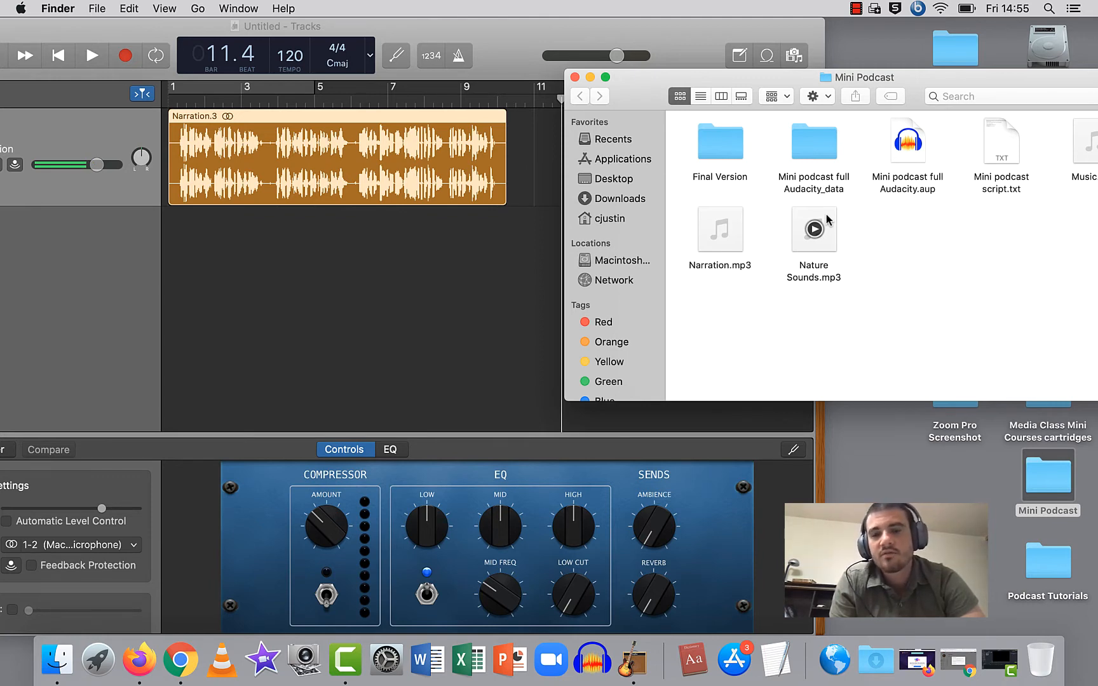
pyautogui.moveTo(833, 216); pyautogui.dragTo(294, 306)
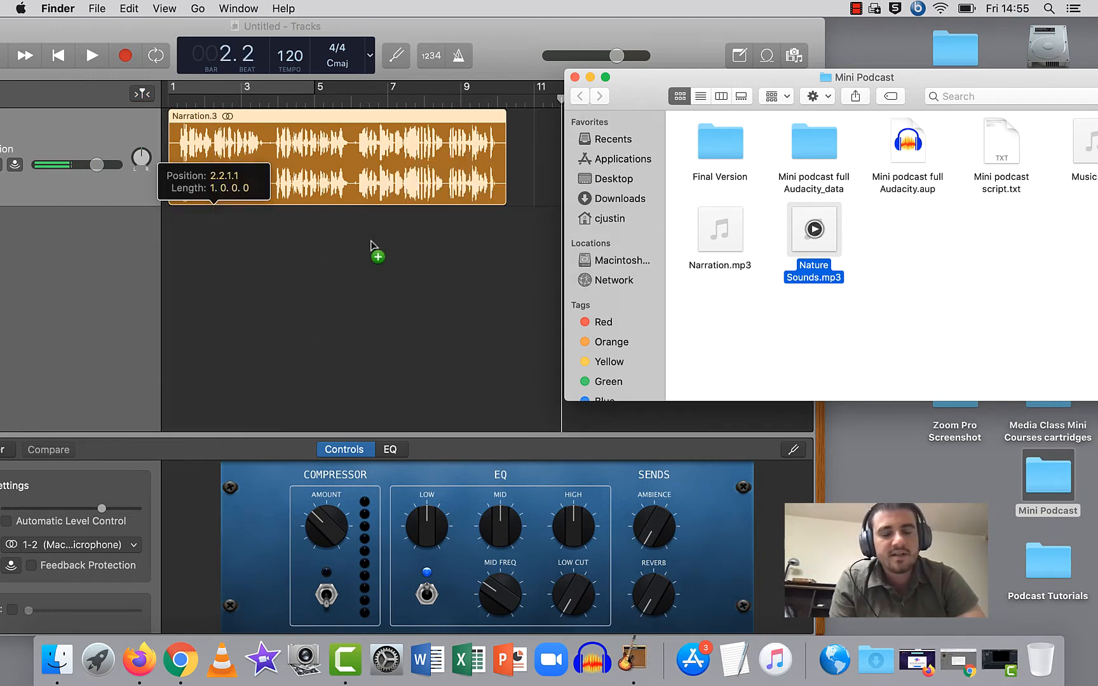
pyautogui.moveTo(615, 83); pyautogui.dragTo(775, 89)
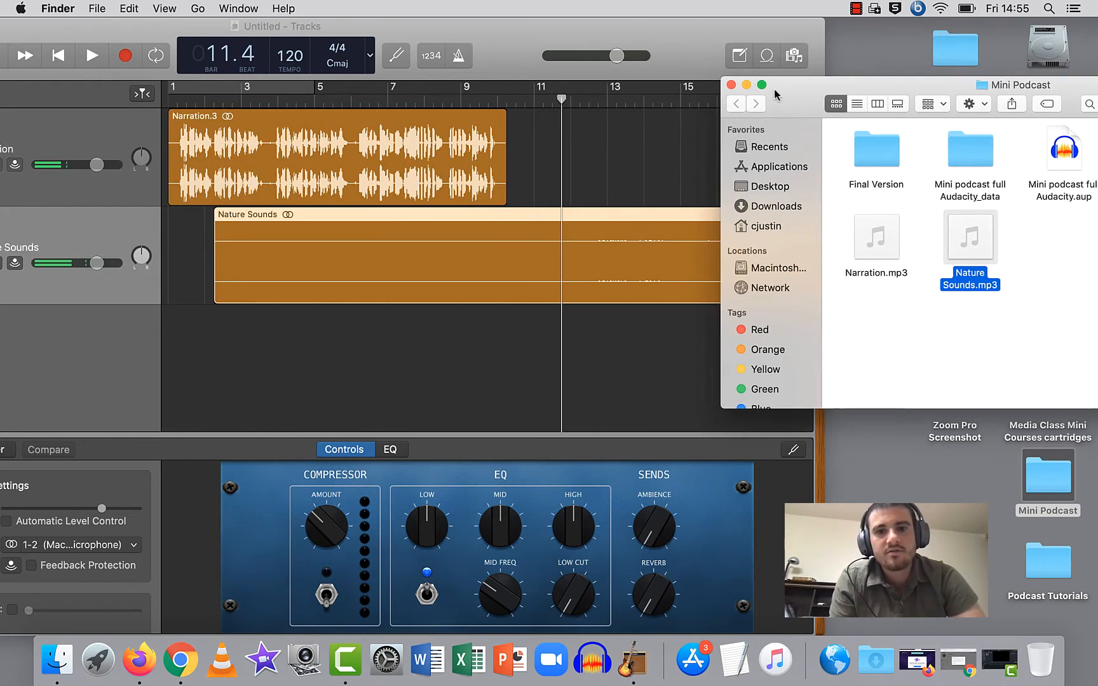
pyautogui.moveTo(536, 26); pyautogui.dragTo(727, 37)
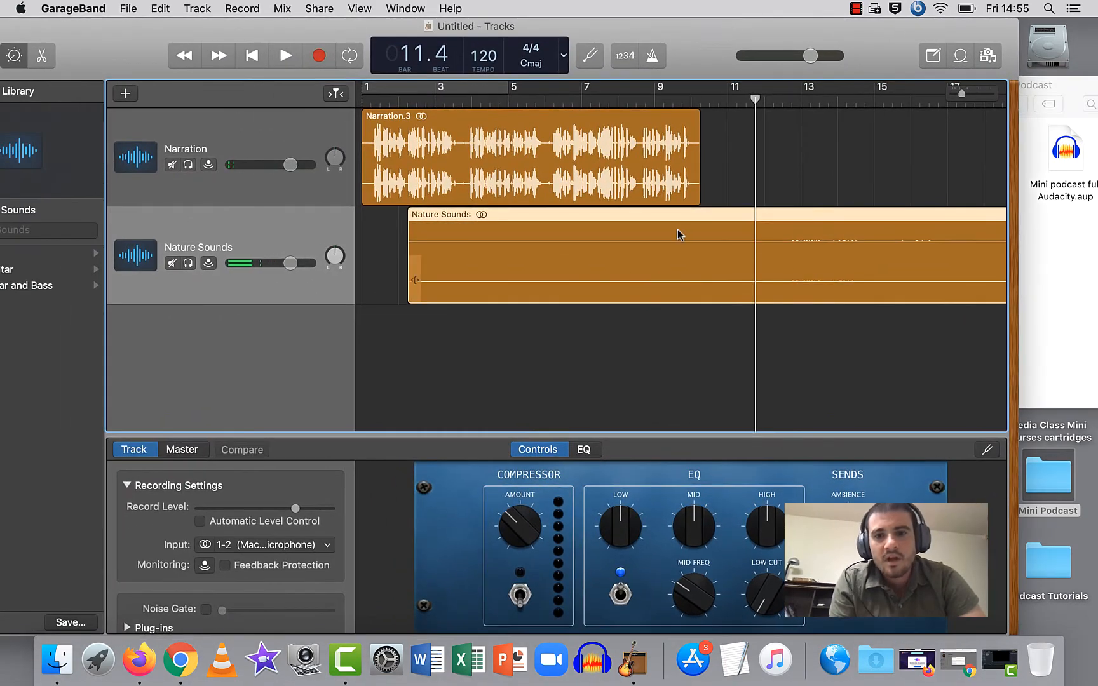
# Cut off the part of Nature Sounds before position 12.3 and move the remaining clip to the start of the timeline.
pyautogui.moveTo(755, 102); pyautogui.dragTo(783, 99)
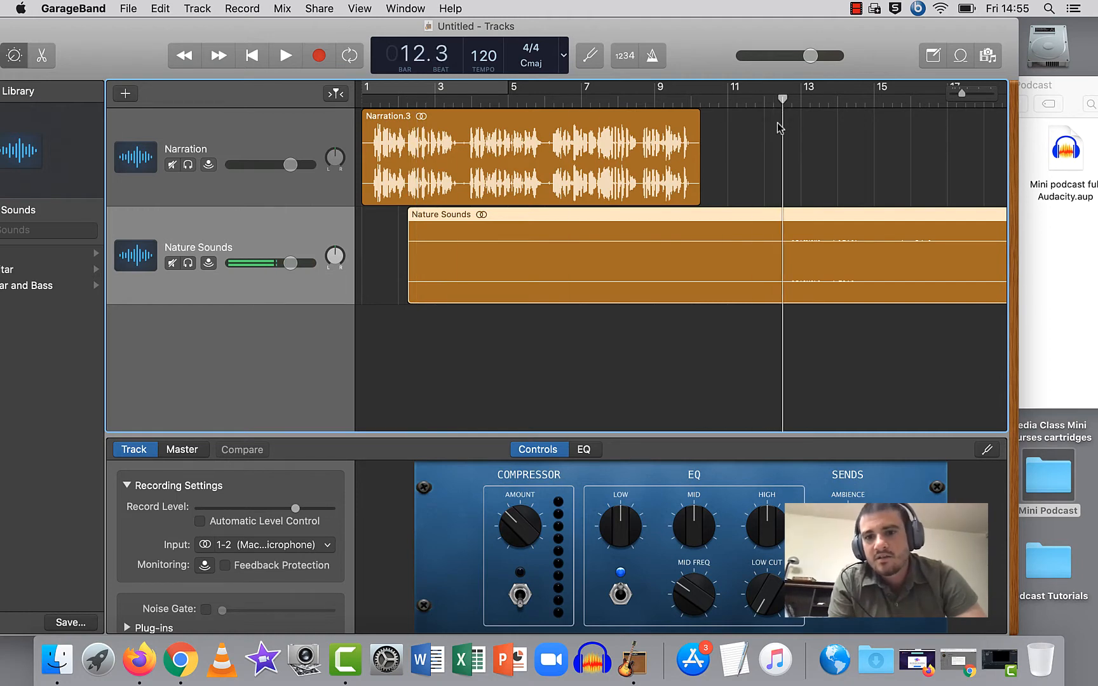
pyautogui.press('super+t')
pyautogui.click(726, 240)
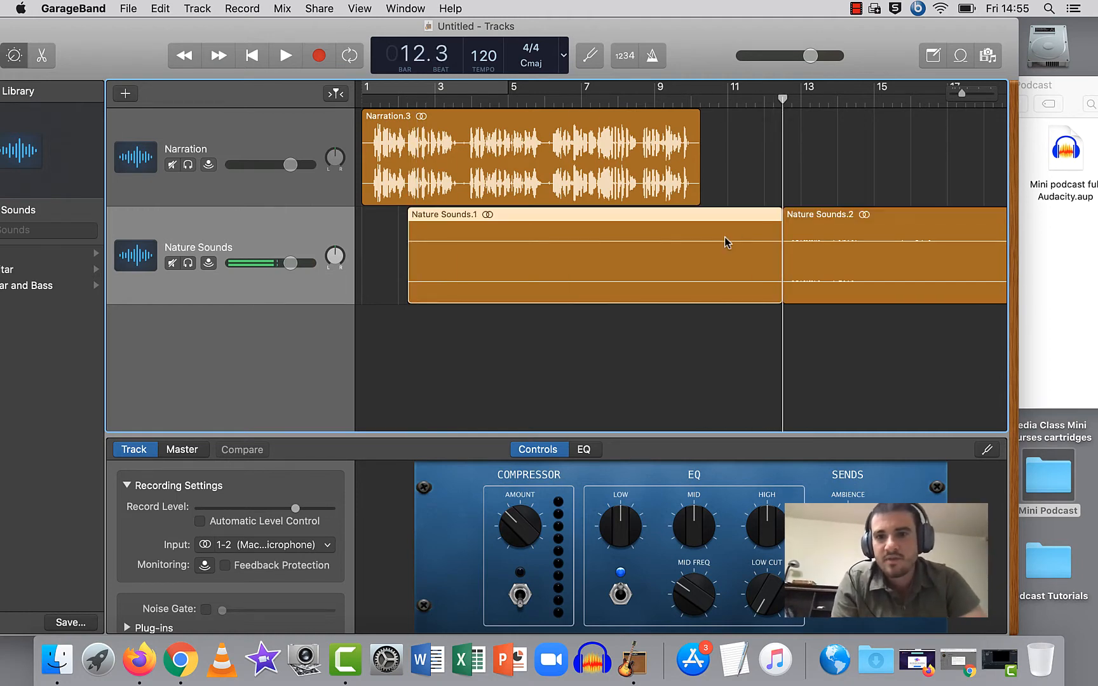
pyautogui.press('Delete')
pyautogui.moveTo(842, 234); pyautogui.dragTo(401, 229)
# Listen to the mix from the beginning and again from about bar 4 up to the narration pause near bar 6.
pyautogui.press('Return')
pyautogui.press('space')
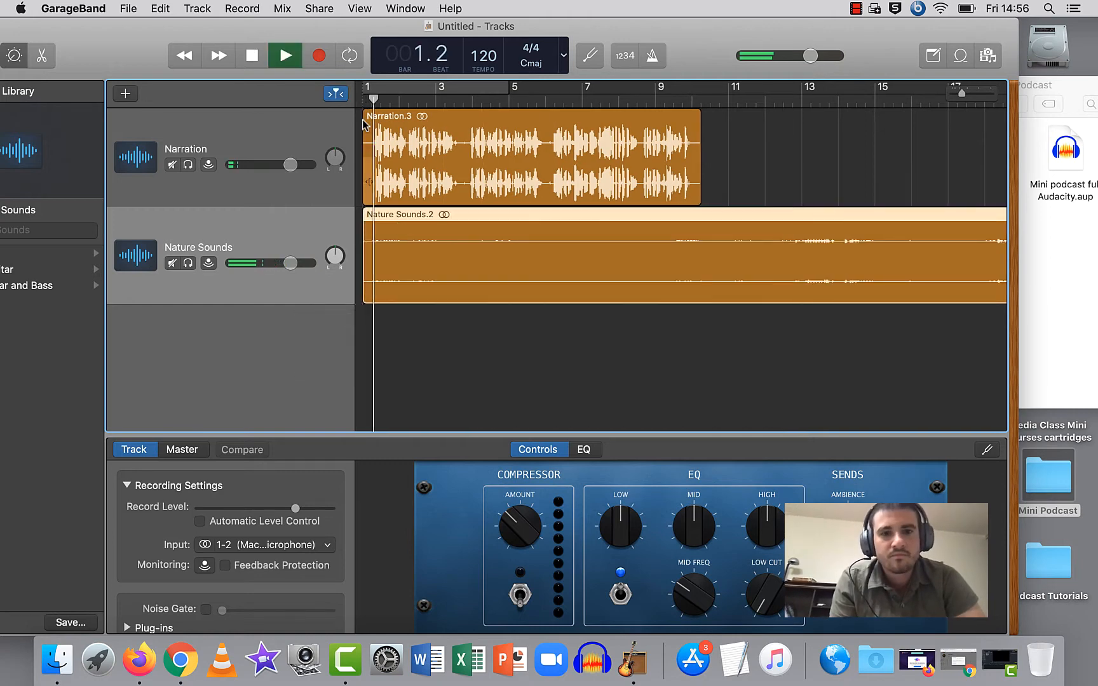
pyautogui.press('space')
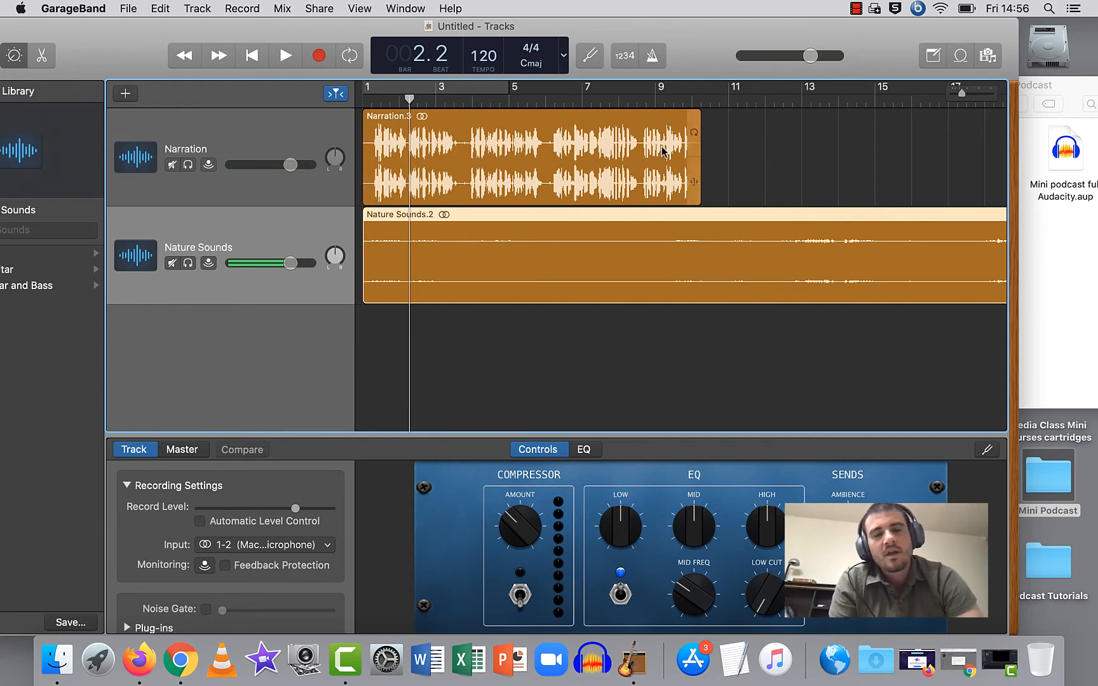
pyautogui.moveTo(411, 100); pyautogui.dragTo(490, 100)
pyautogui.press('space')
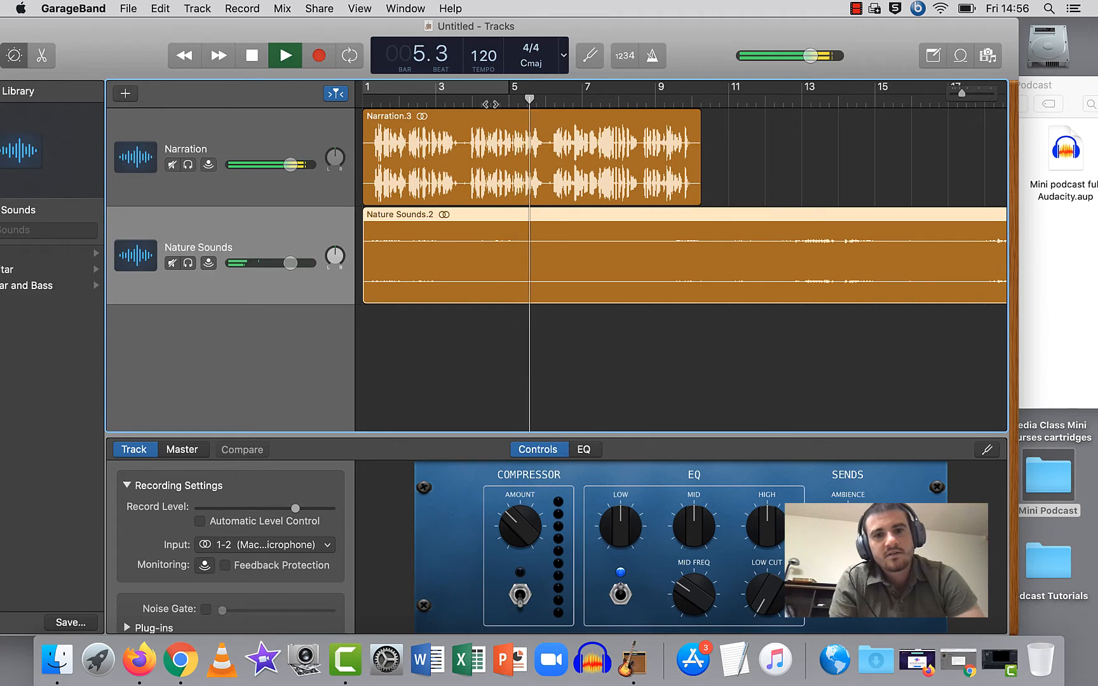
pyautogui.press('space')
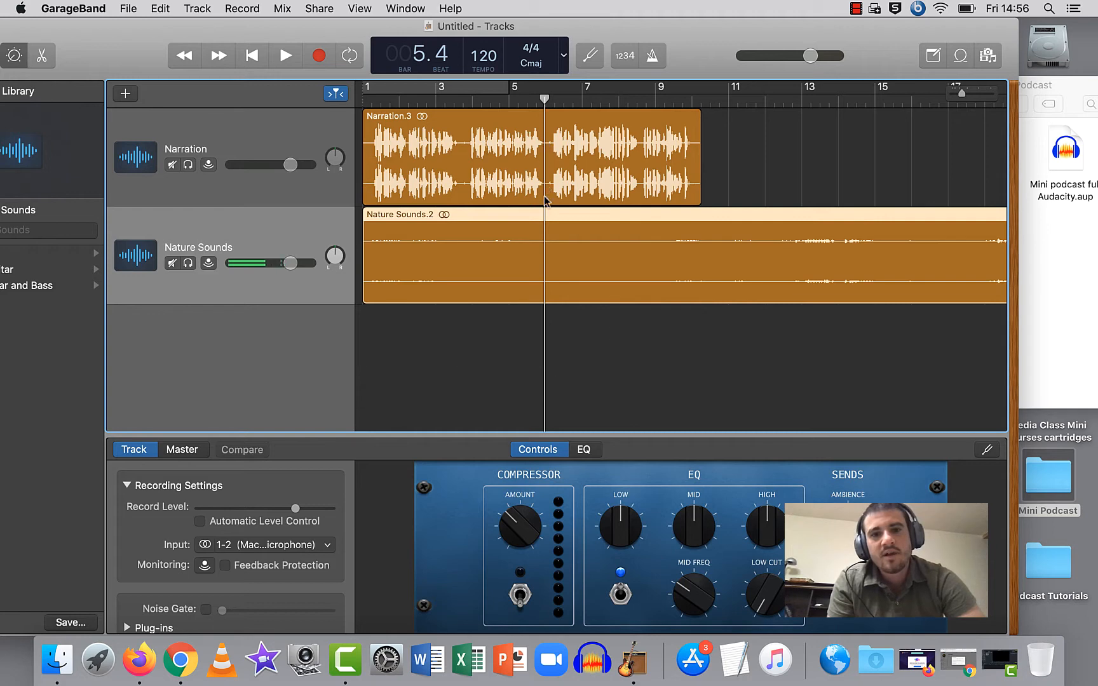
# Split the narration region at position 6.1 and move its second part to start at bar 9.
pyautogui.moveTo(546, 101); pyautogui.dragTo(552, 101)
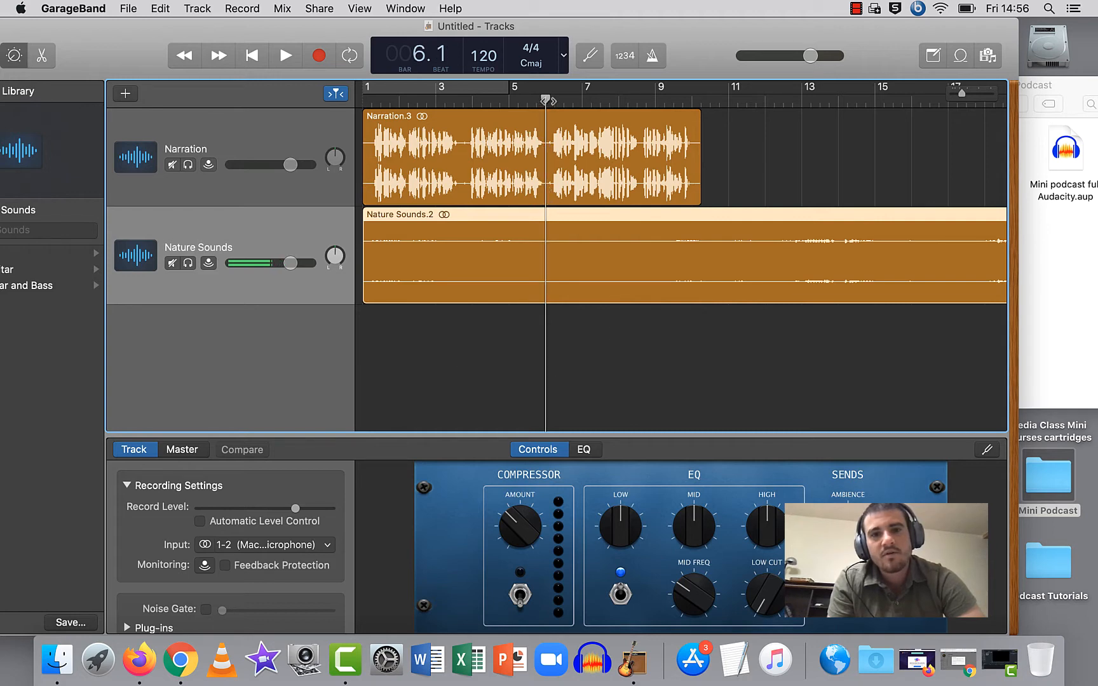
pyautogui.click(556, 143)
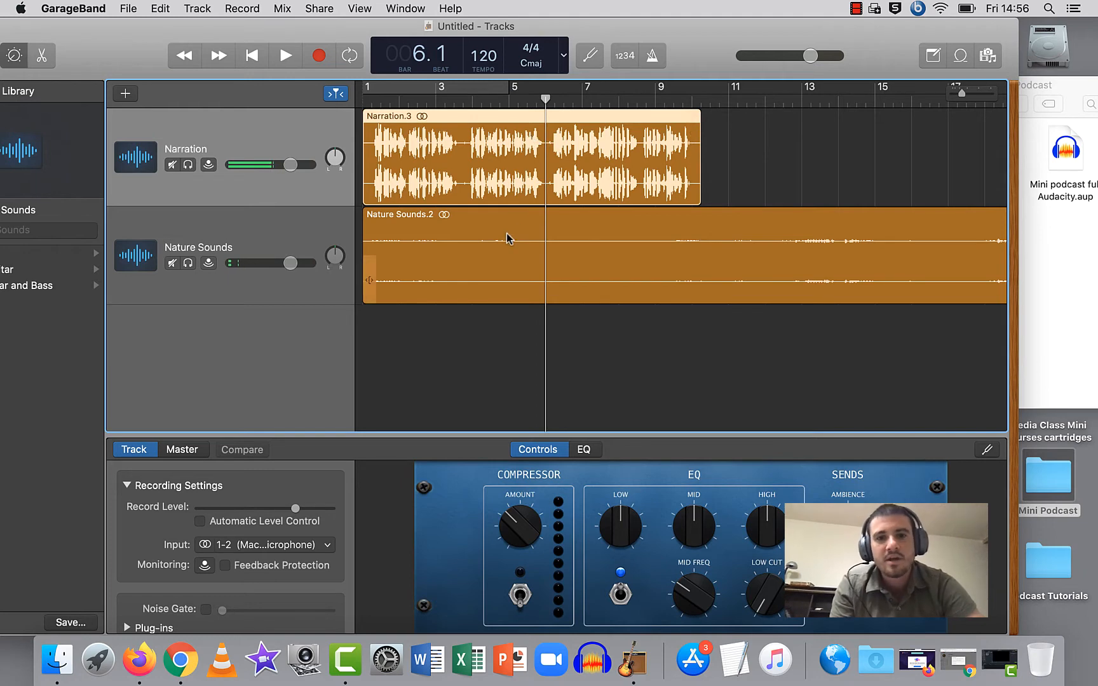
pyautogui.press('super+t')
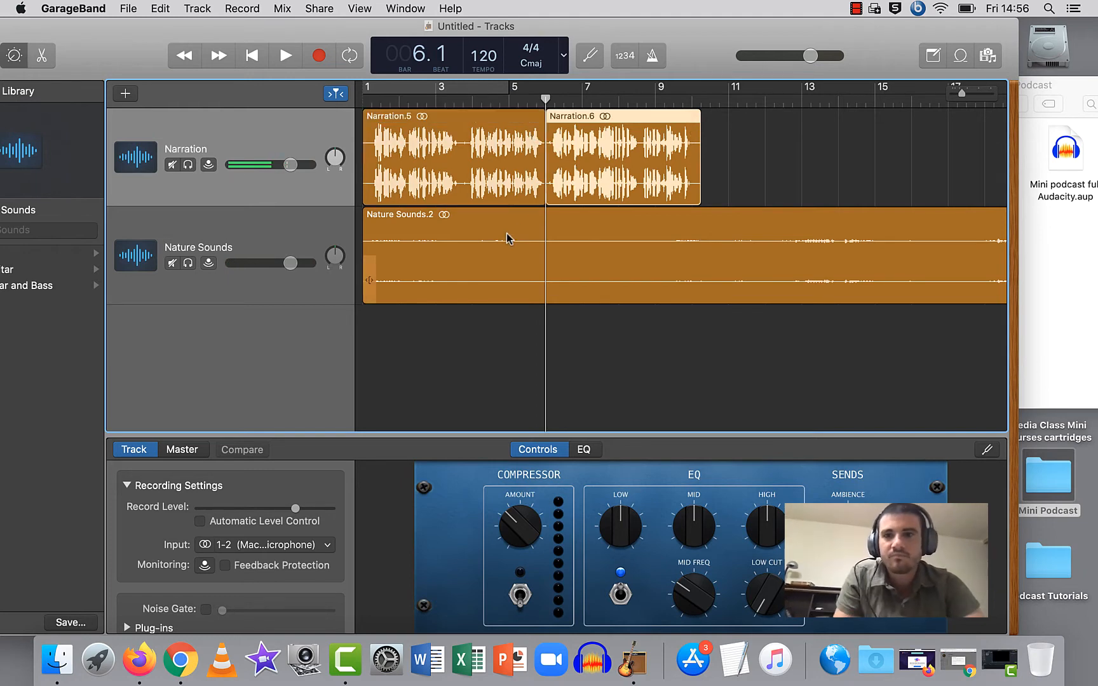
pyautogui.moveTo(573, 121); pyautogui.dragTo(685, 125)
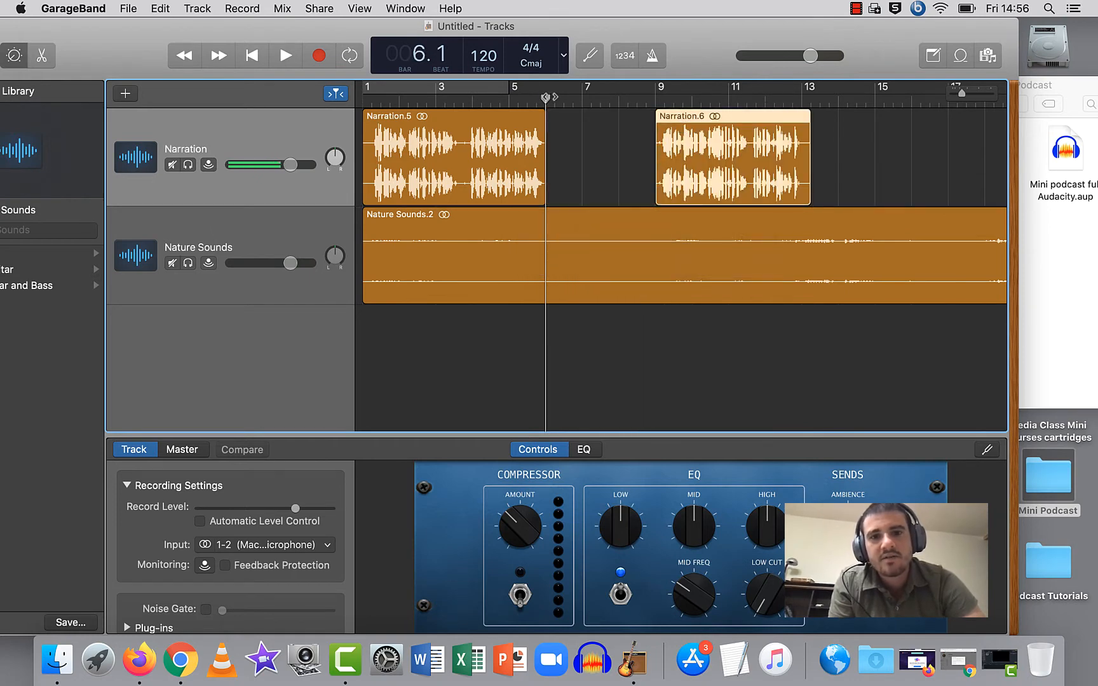
# Listen to the narration pause from position 5.4 to about bar 7.
pyautogui.moveTo(549, 96)
pyautogui.mouseDown()
pyautogui.moveTo(475, 98)
pyautogui.moveTo(534, 105)
pyautogui.mouseUp()
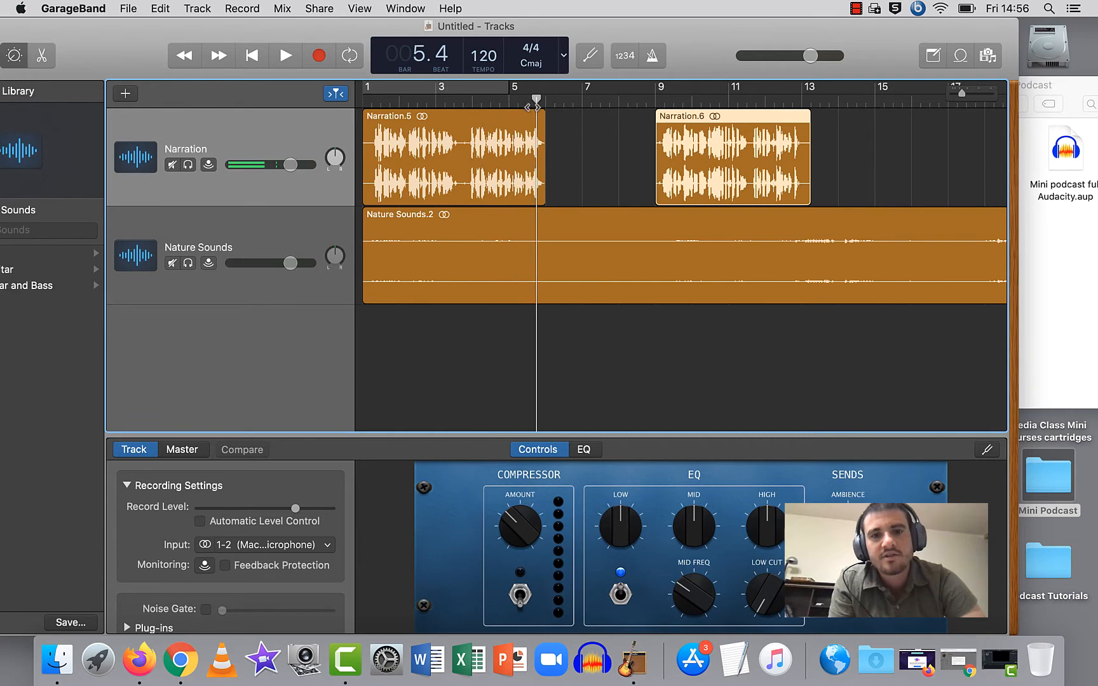
pyautogui.press('space')
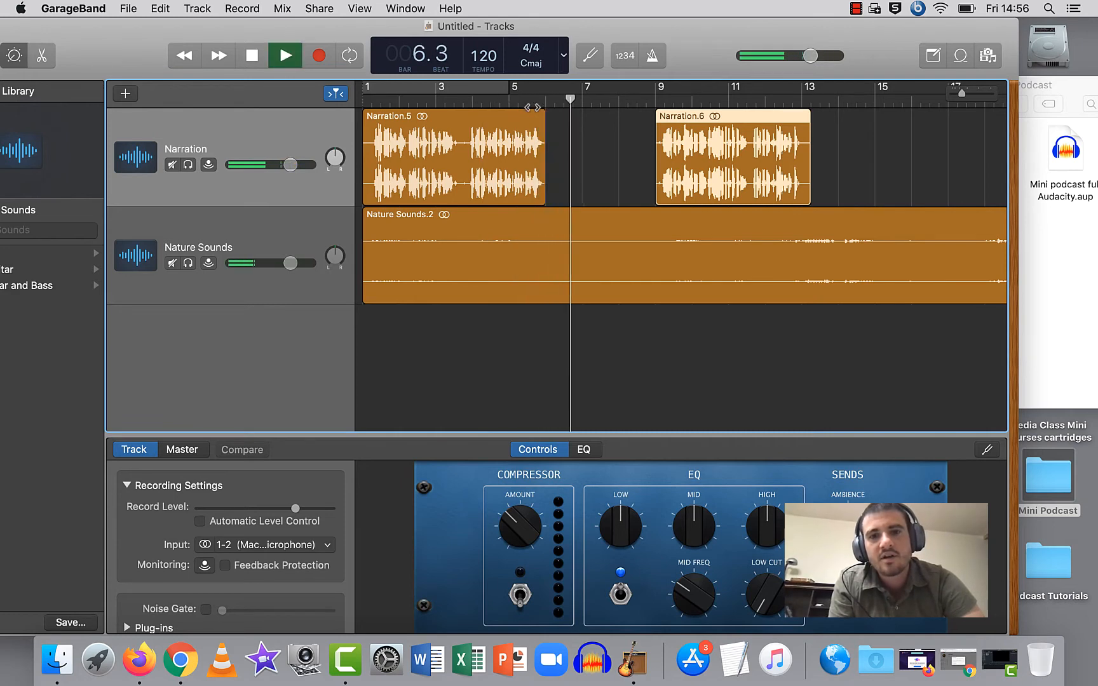
pyautogui.press('space')
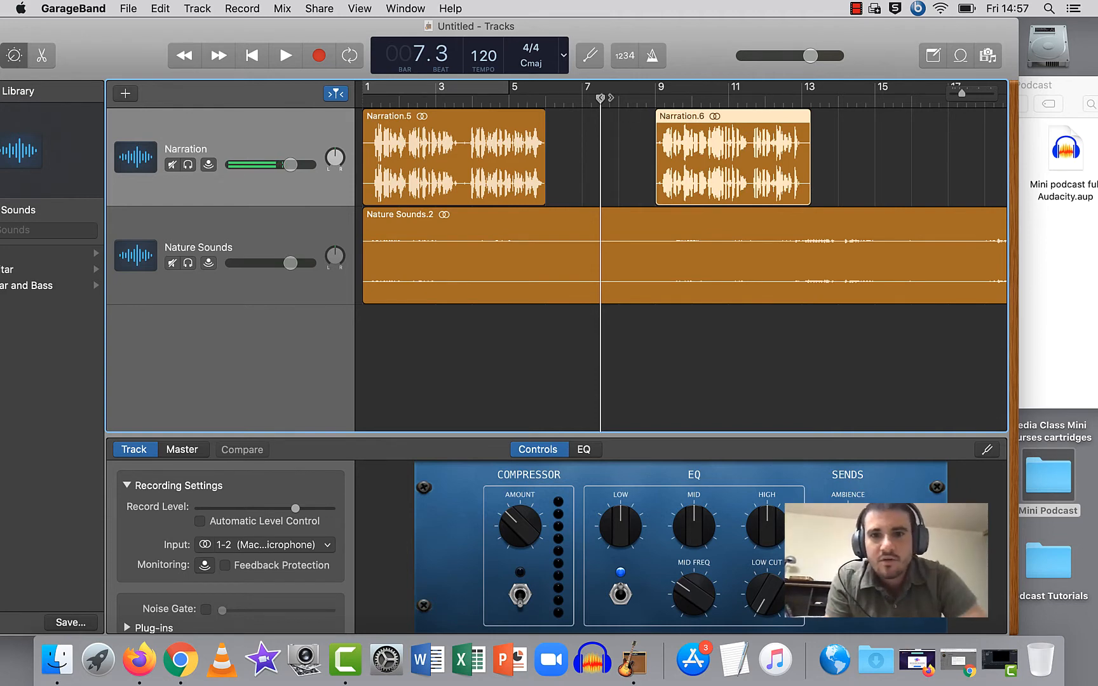
# Split the Nature Sounds region at position 6.1, where the first narration part ends, and delete everything after the split.
pyautogui.moveTo(606, 97); pyautogui.dragTo(549, 100)
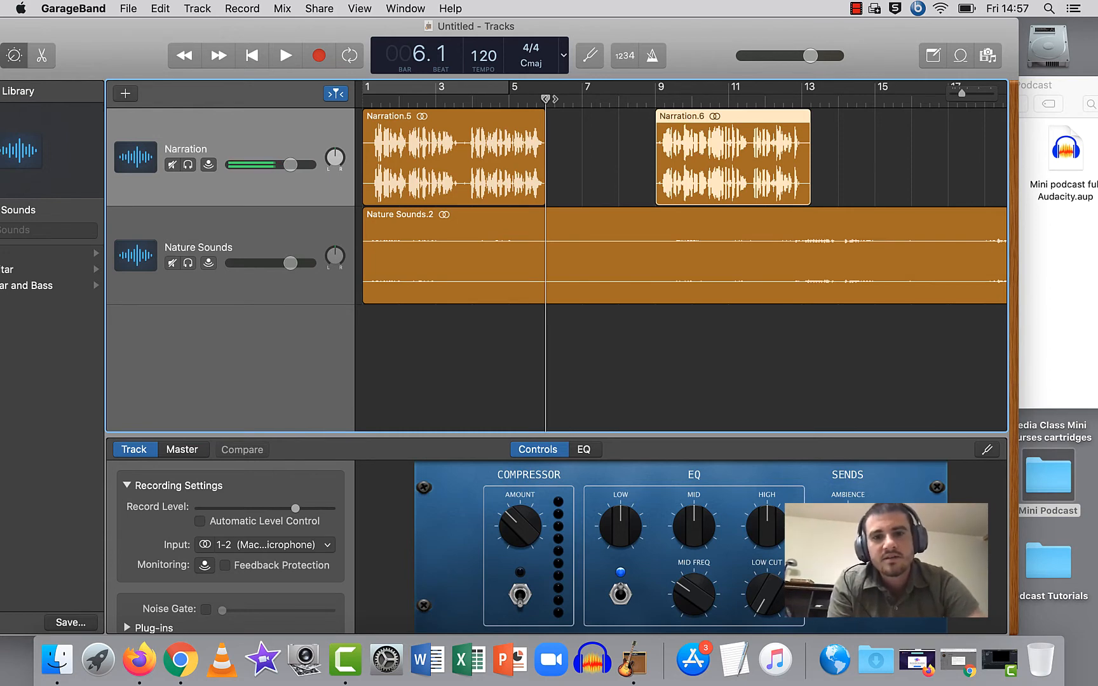
pyautogui.click(569, 228)
pyautogui.press('super+t')
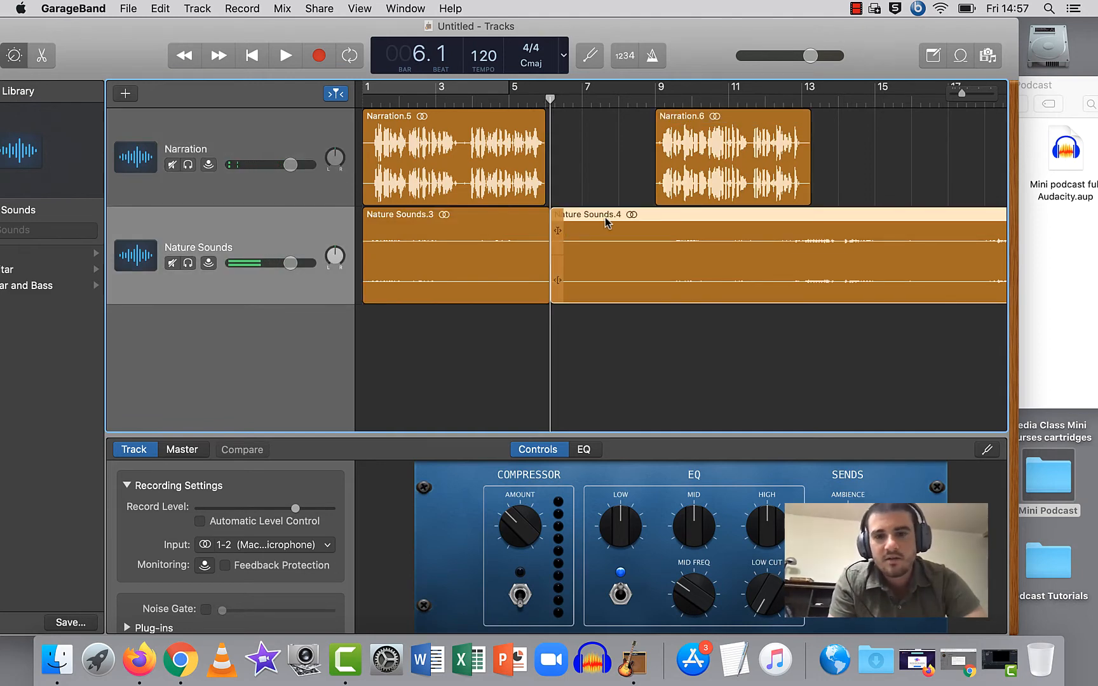
pyautogui.press('Delete')
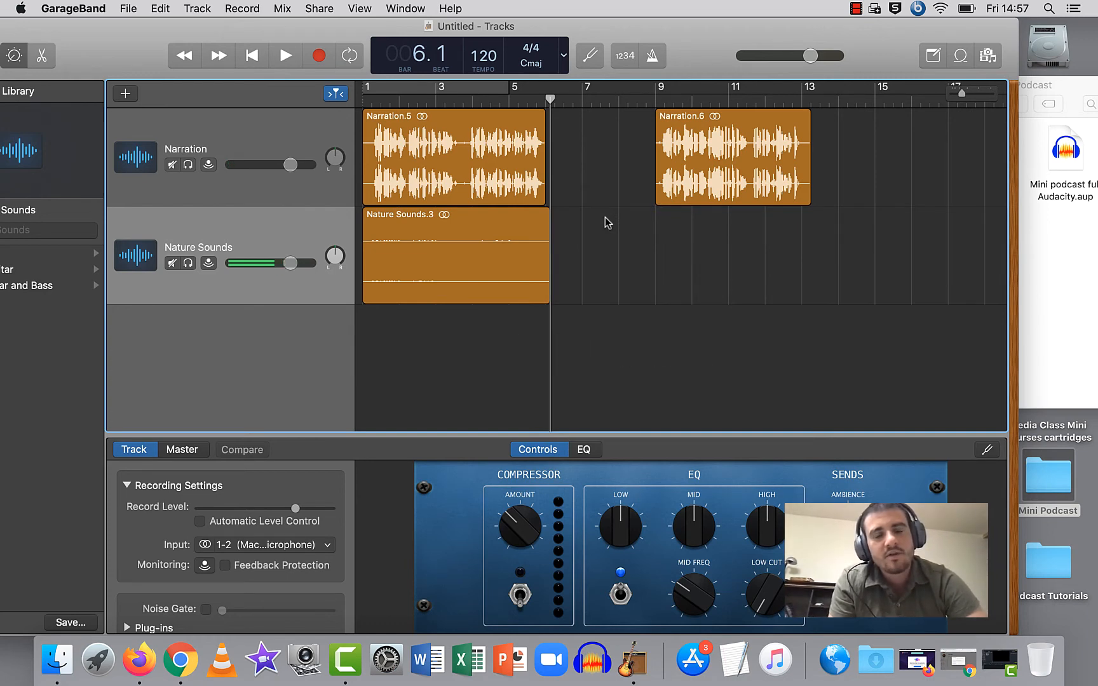
# Show volume automation and create a short fade-out to near silence at the end of the Nature Sounds region.
pyautogui.moveTo(551, 99); pyautogui.dragTo(518, 100)
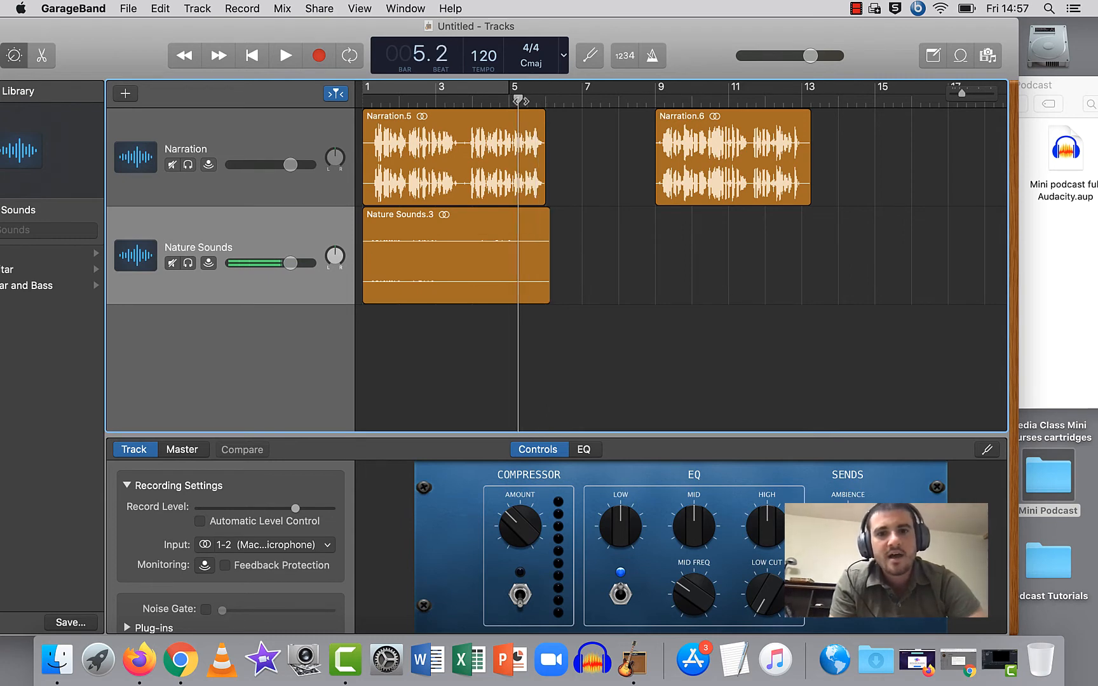
pyautogui.click(282, 8)
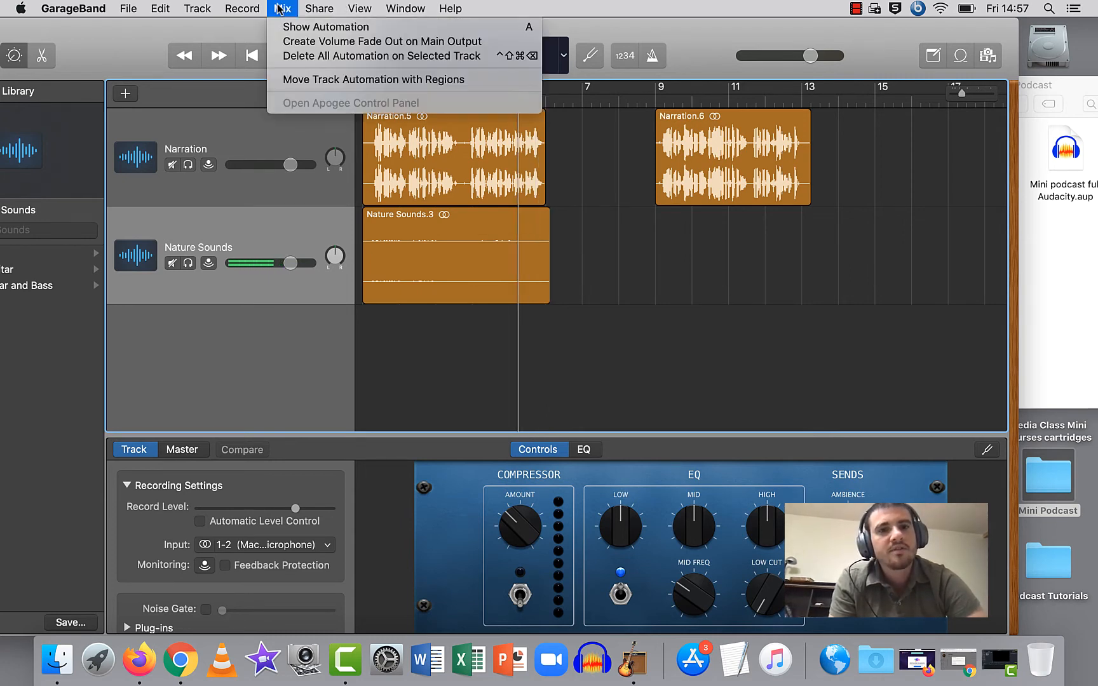
pyautogui.click(302, 27)
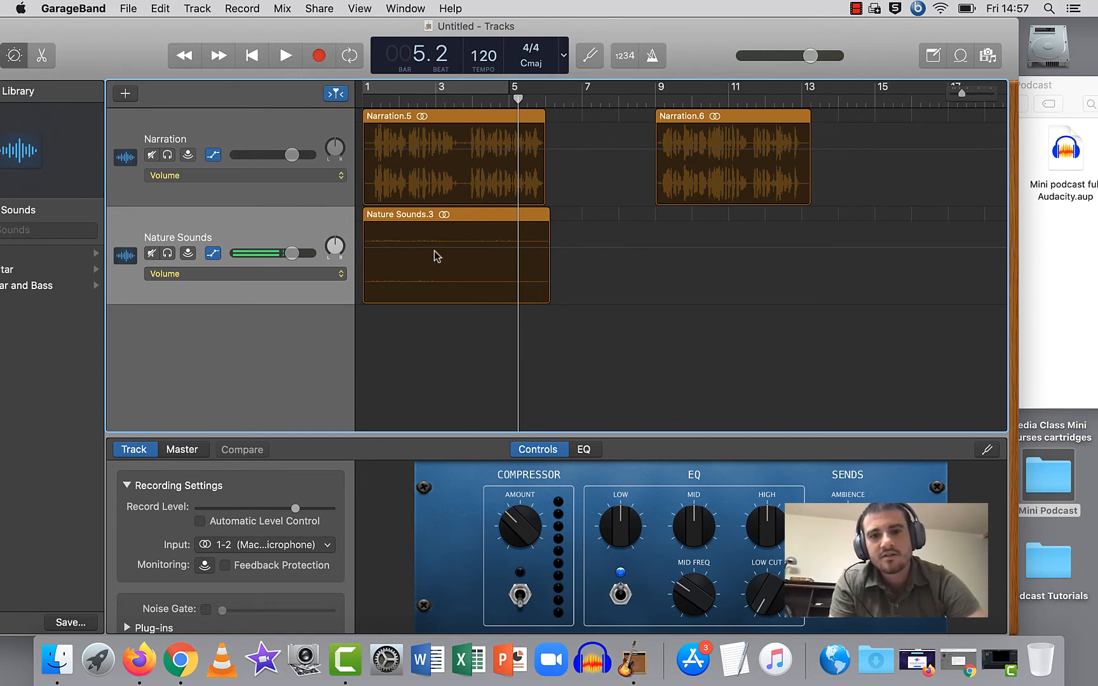
pyautogui.click(485, 220)
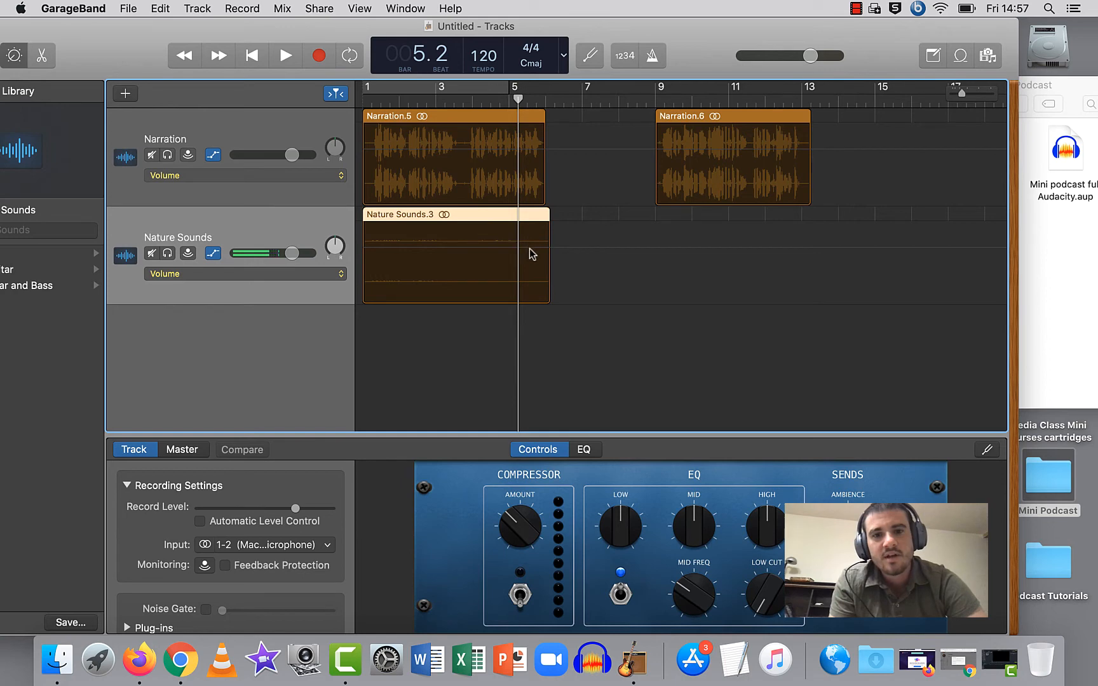
pyautogui.press('a')
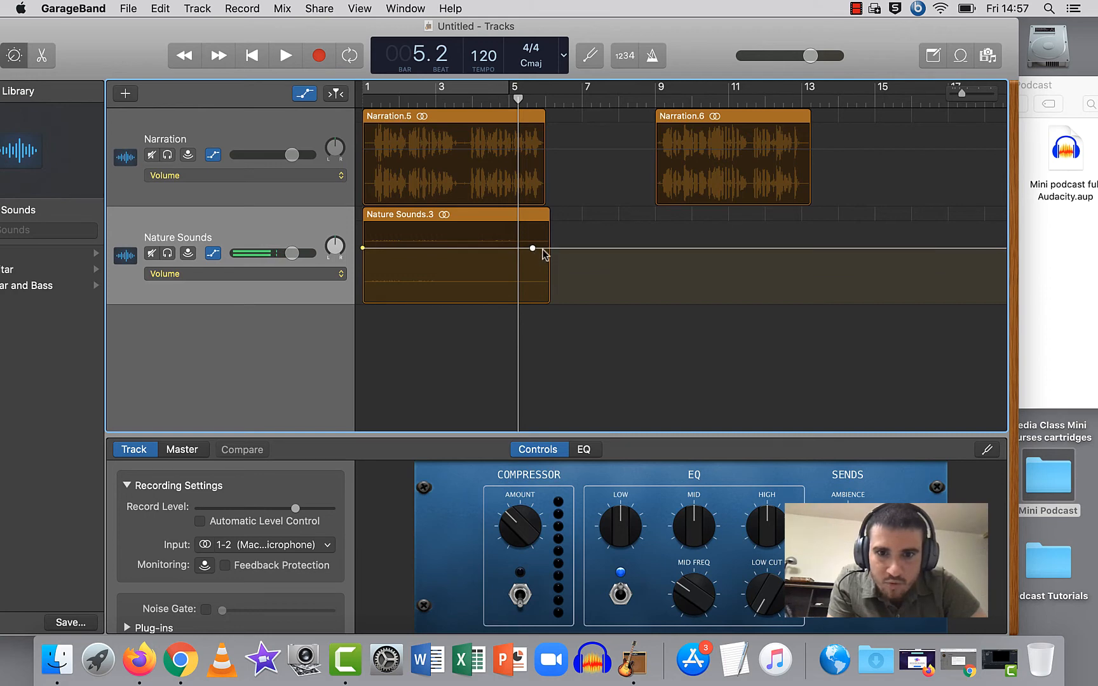
pyautogui.click(548, 248)
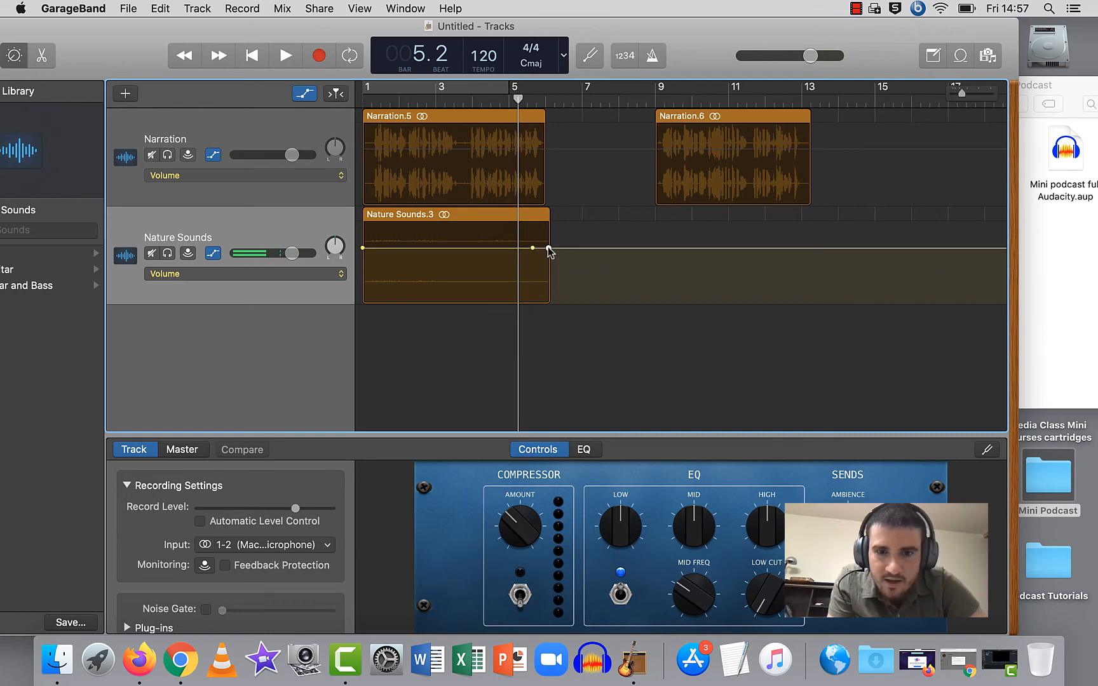
pyautogui.moveTo(549, 248); pyautogui.dragTo(548, 298)
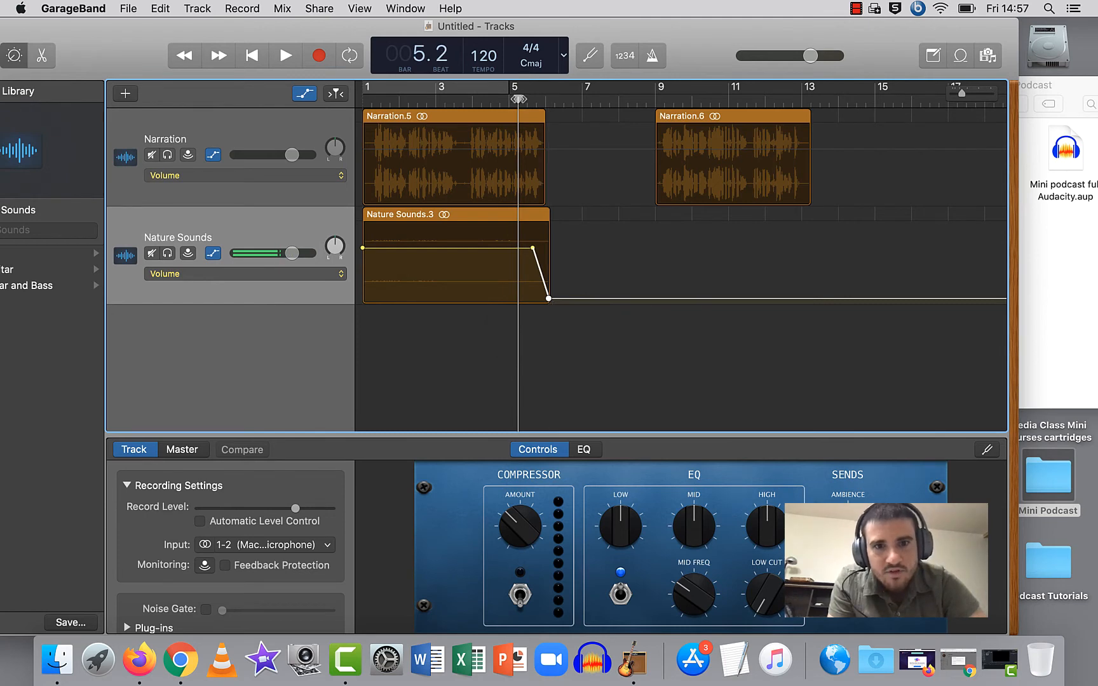
# Listen to the Nature Sounds fade-out, lengthen it by moving its starting point back to about position 5.2, and replay it.
pyautogui.press('space')
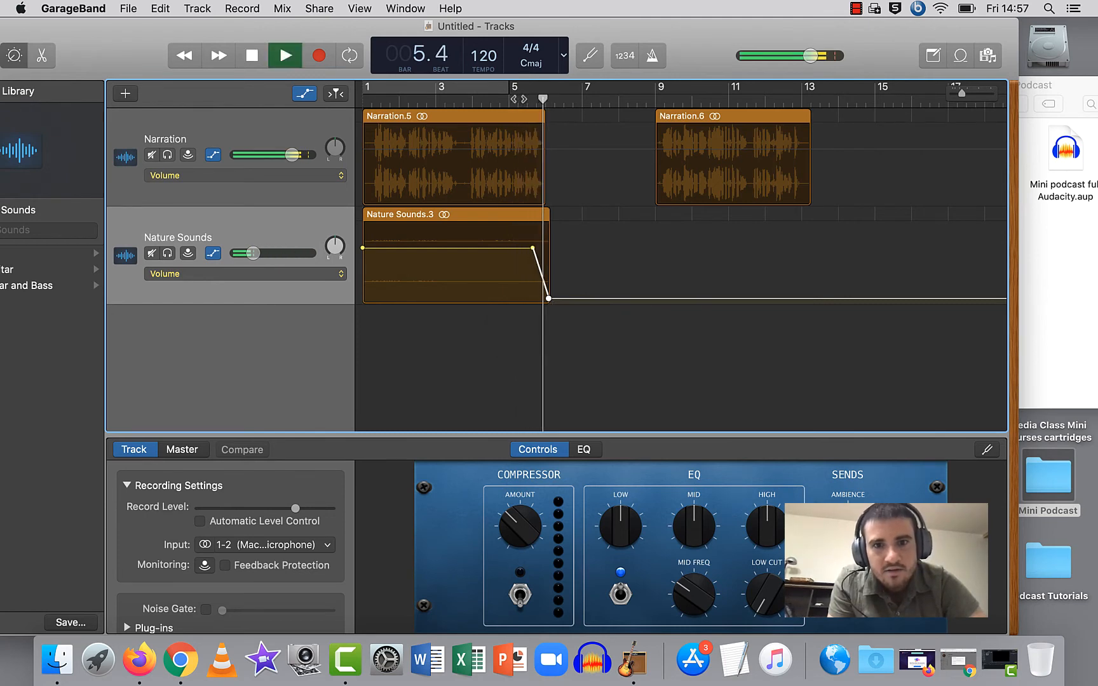
pyautogui.press('space')
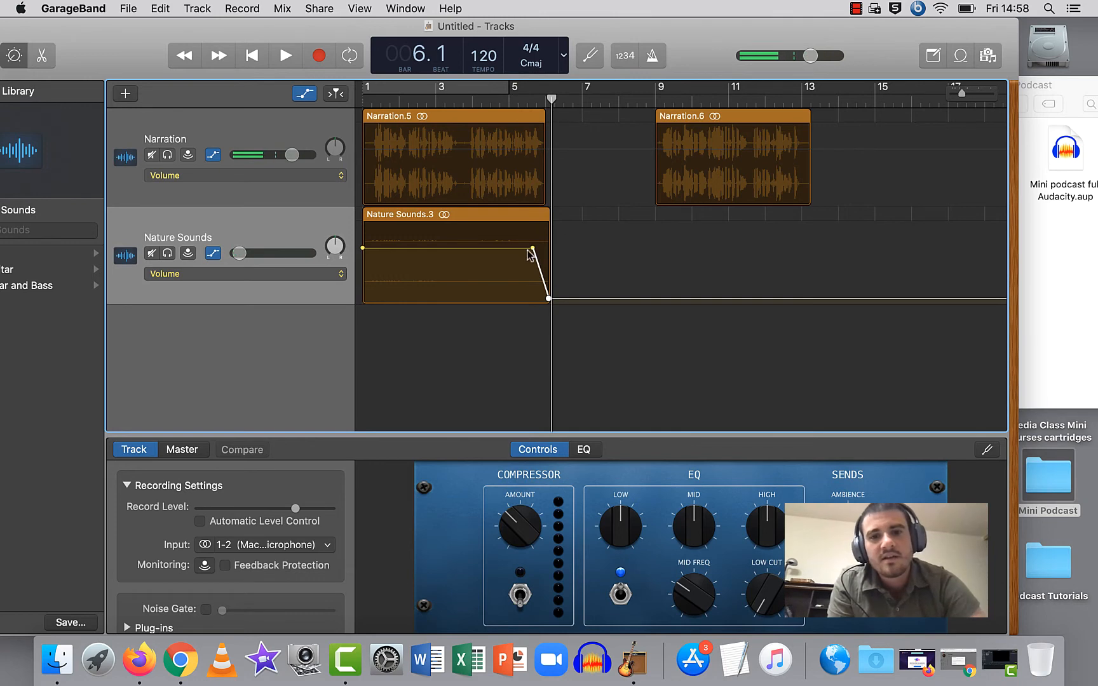
pyautogui.moveTo(533, 249); pyautogui.dragTo(522, 249)
pyautogui.click(518, 100)
pyautogui.moveTo(513, 102); pyautogui.dragTo(480, 103)
pyautogui.press('space')
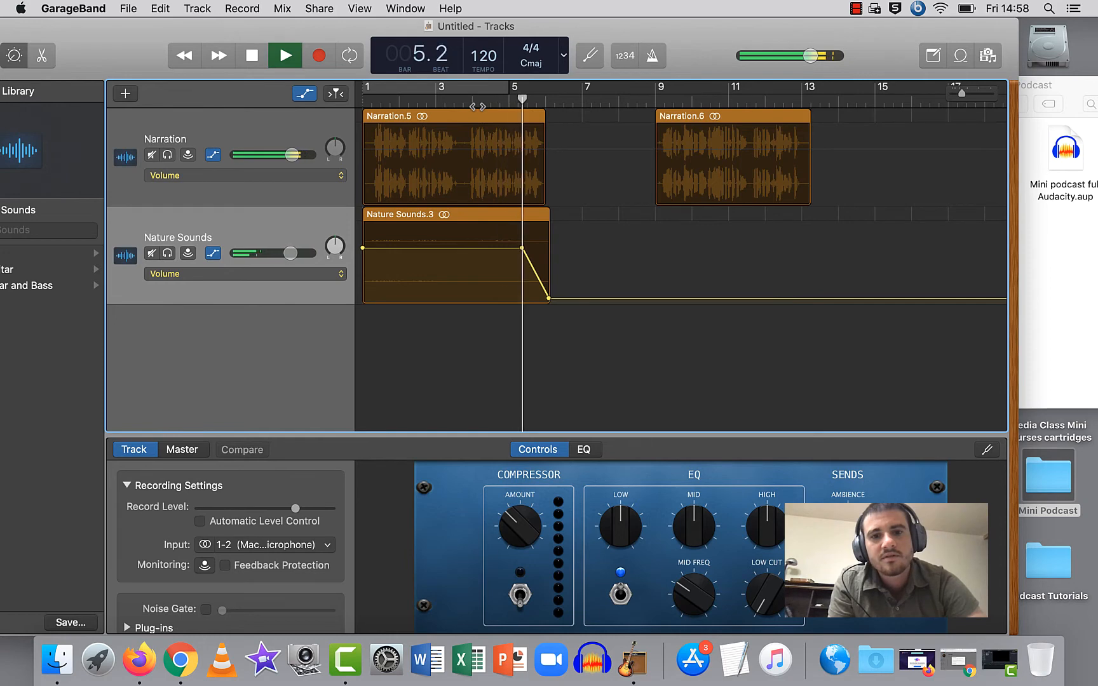
pyautogui.press('space')
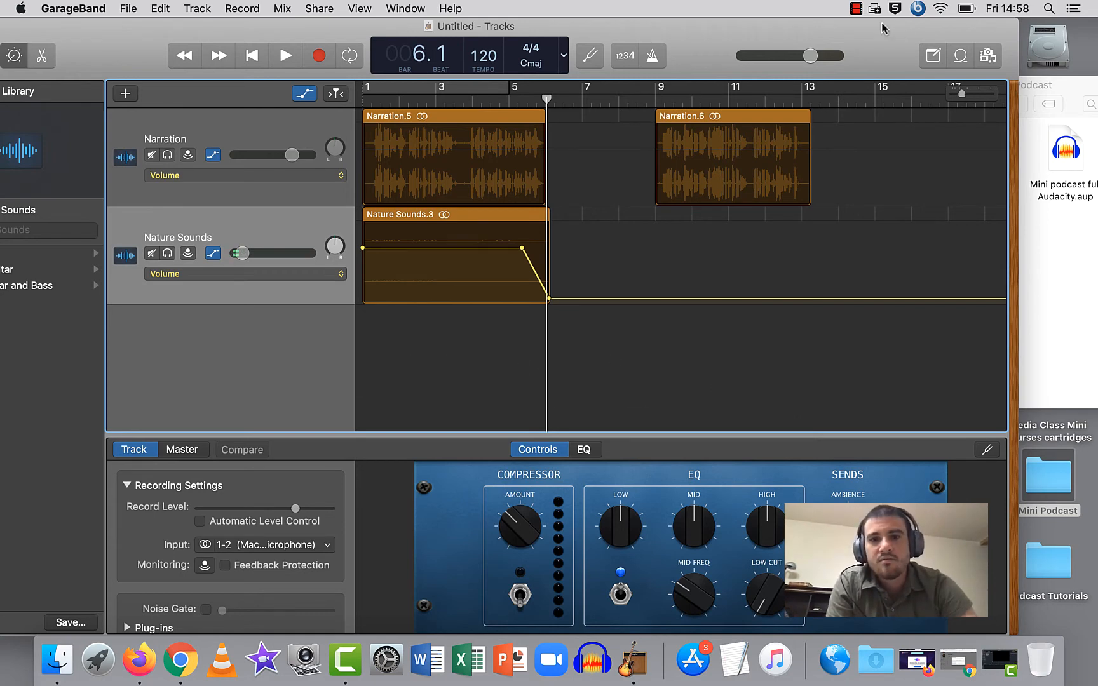
# Open the Apple Loops browser and filter the loops by the Guitars instrument.
pyautogui.click(959, 65)
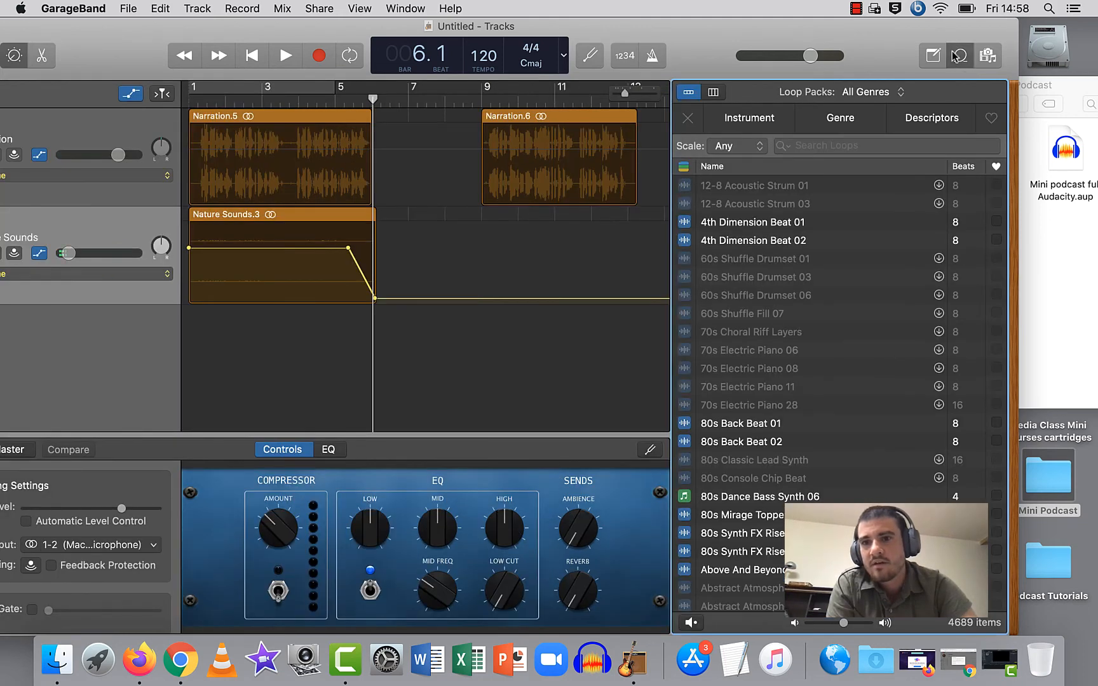
pyautogui.click(855, 124)
pyautogui.click(778, 123)
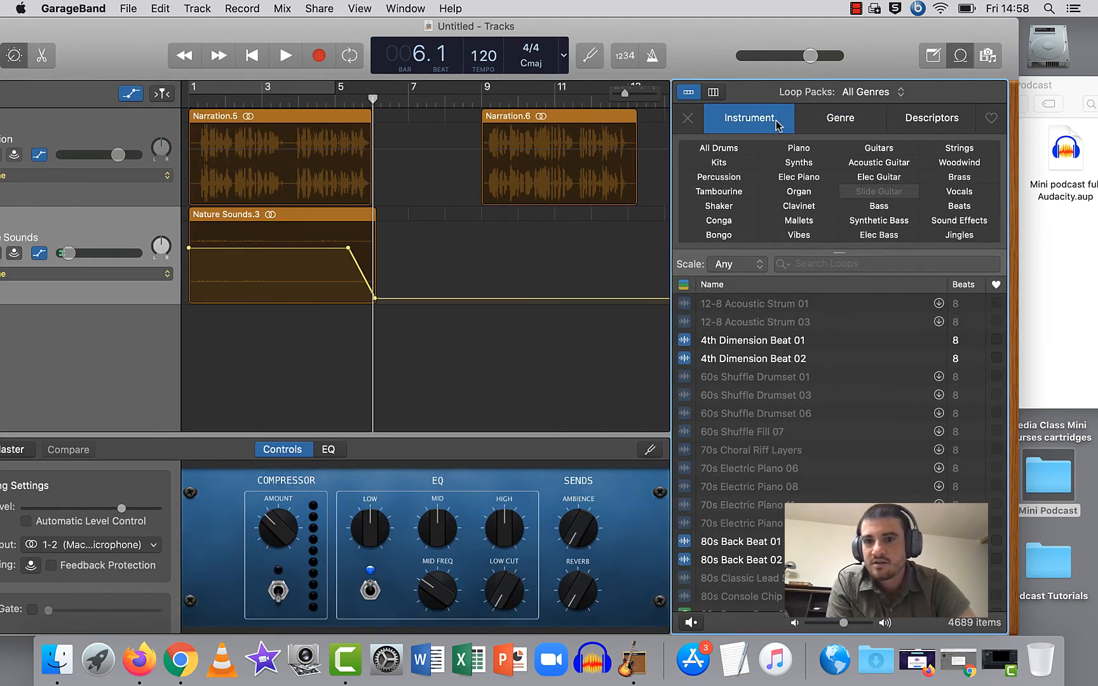
pyautogui.click(877, 150)
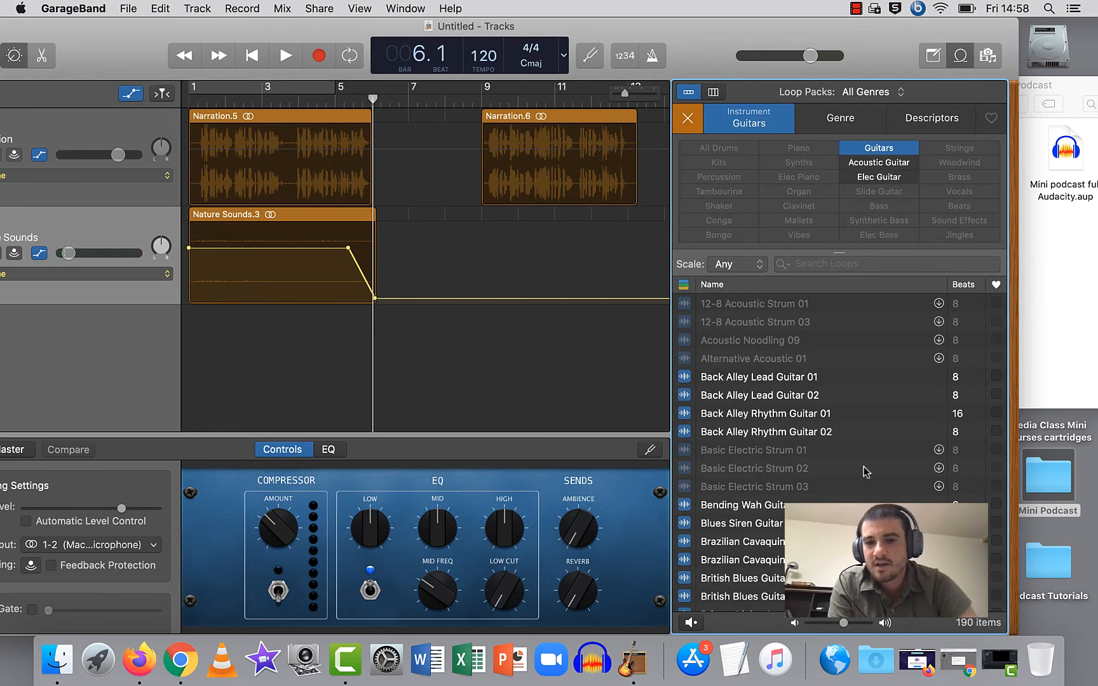
# Preview the Gear Up Guitar loop, add it on a new track below Nature Sounds at position 6.1, and listen to it.
pyautogui.scroll(-5, 865, 473)
pyautogui.scroll(-10, 866, 472)
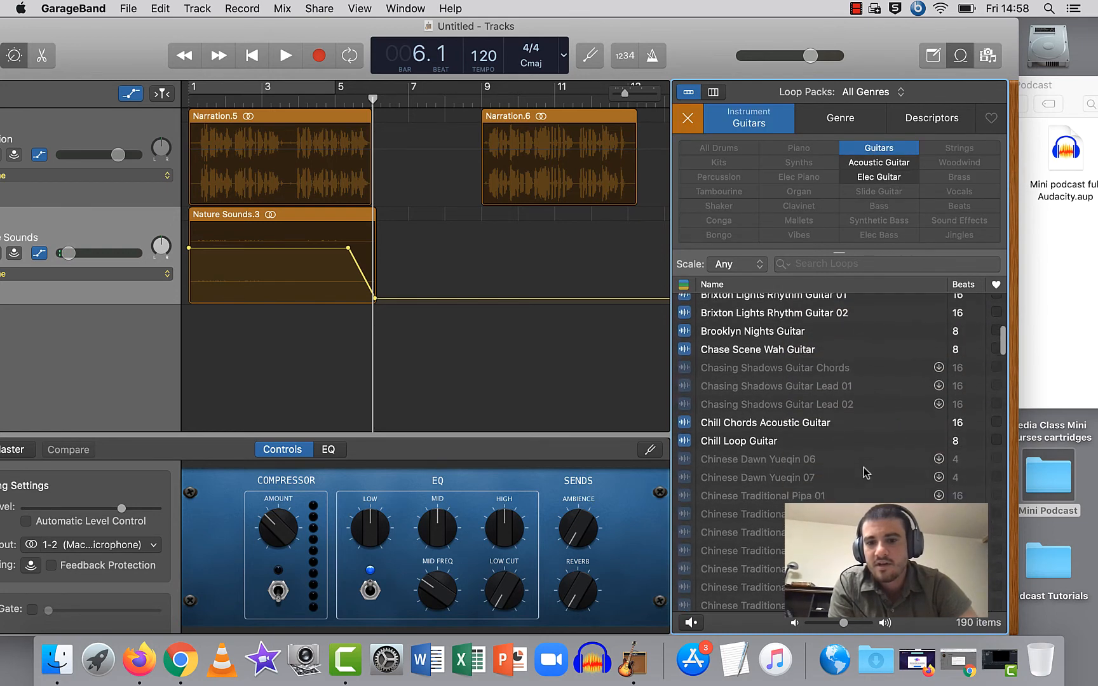
pyautogui.scroll(-8, 866, 473)
pyautogui.click(826, 442)
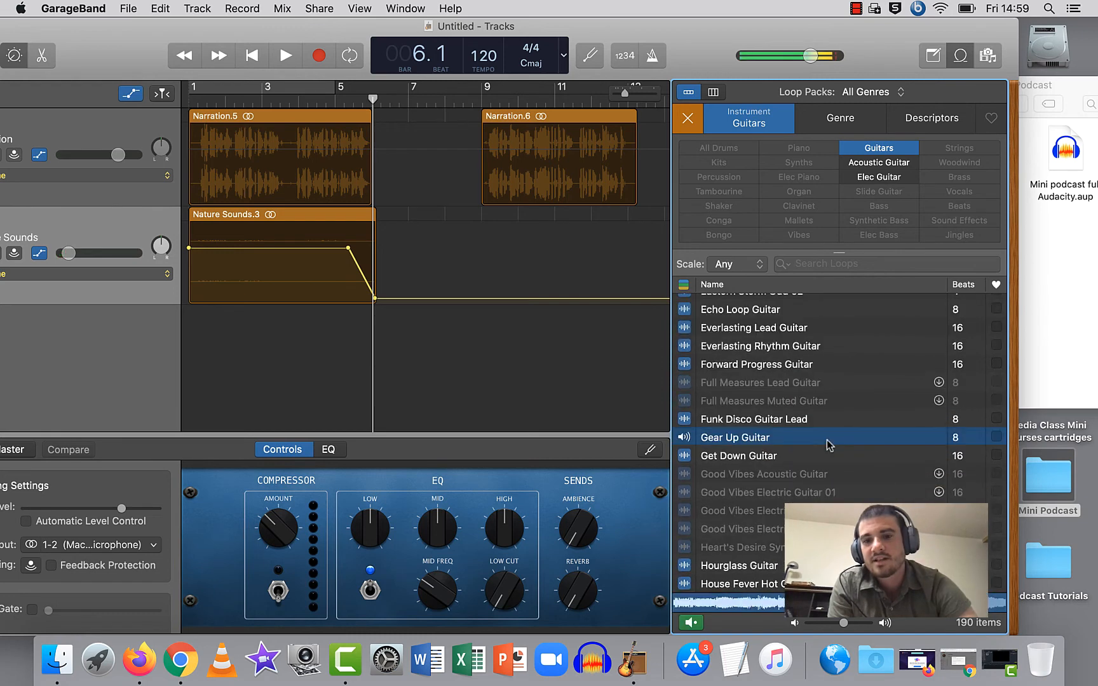
pyautogui.click(828, 445)
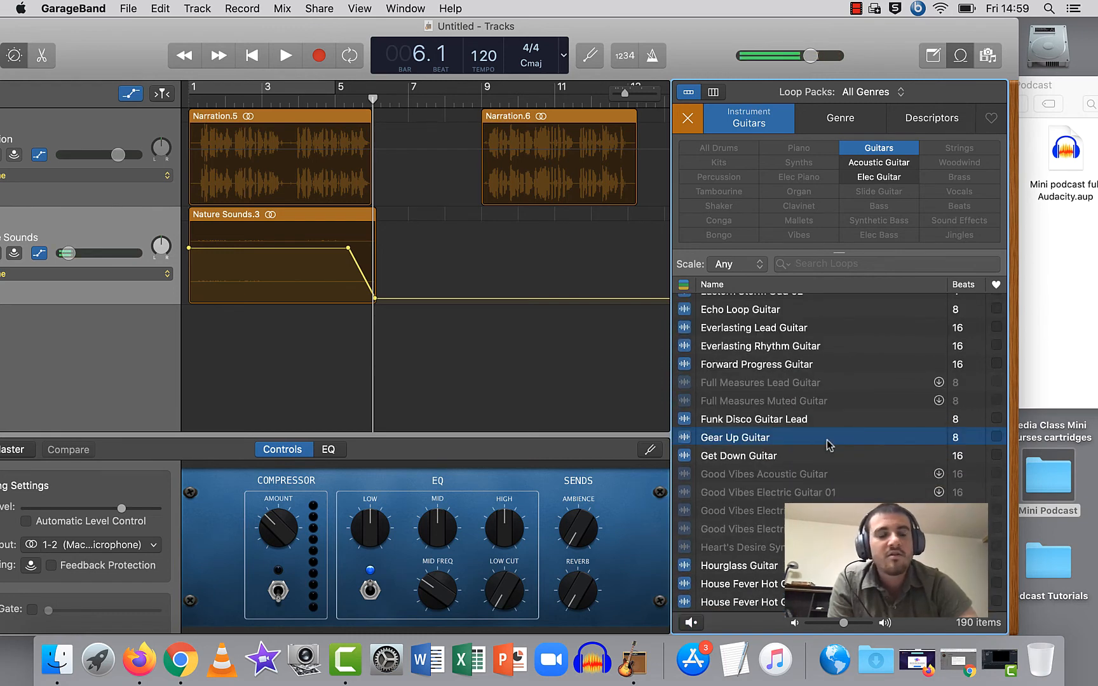
pyautogui.moveTo(828, 445); pyautogui.dragTo(373, 372)
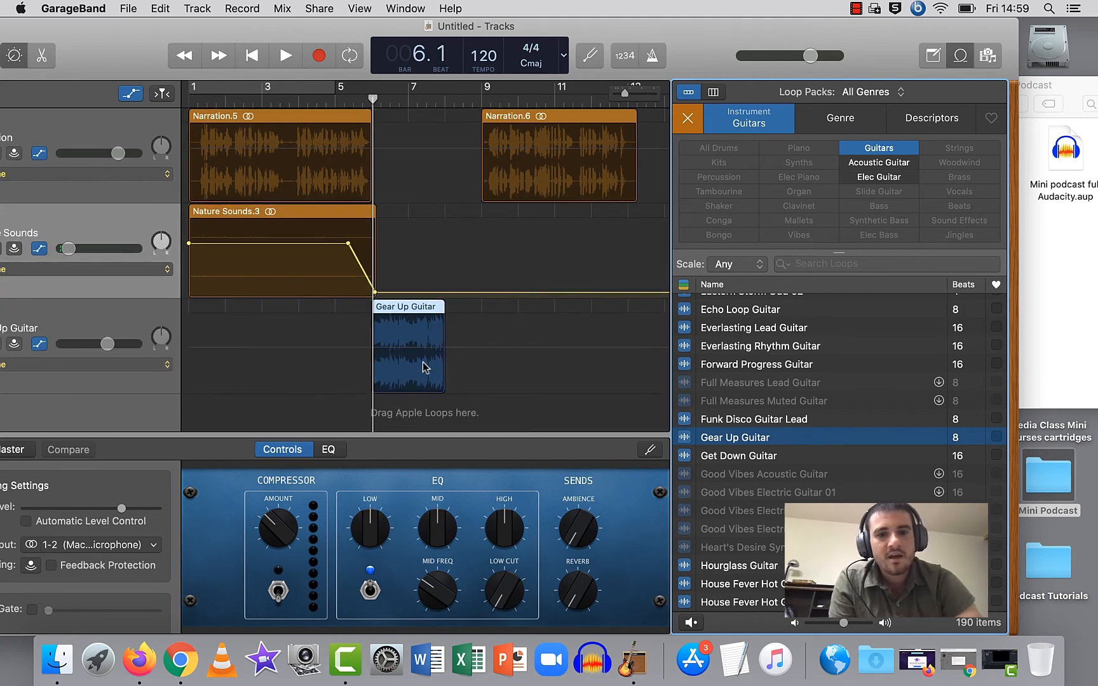
pyautogui.press('space')
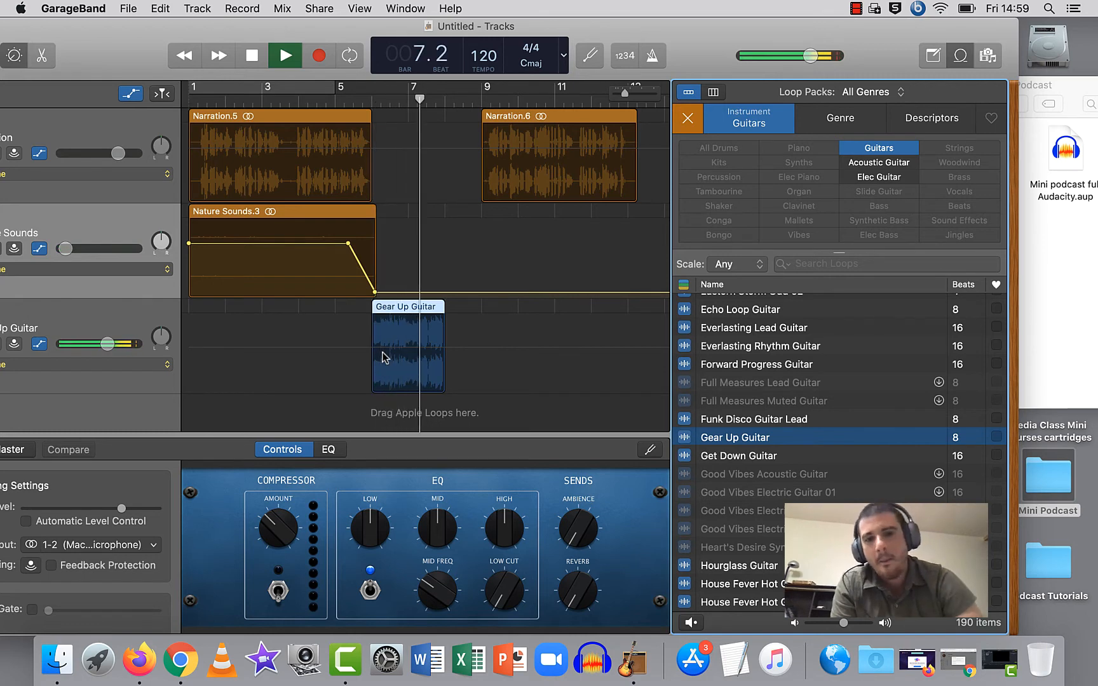
pyautogui.press('space')
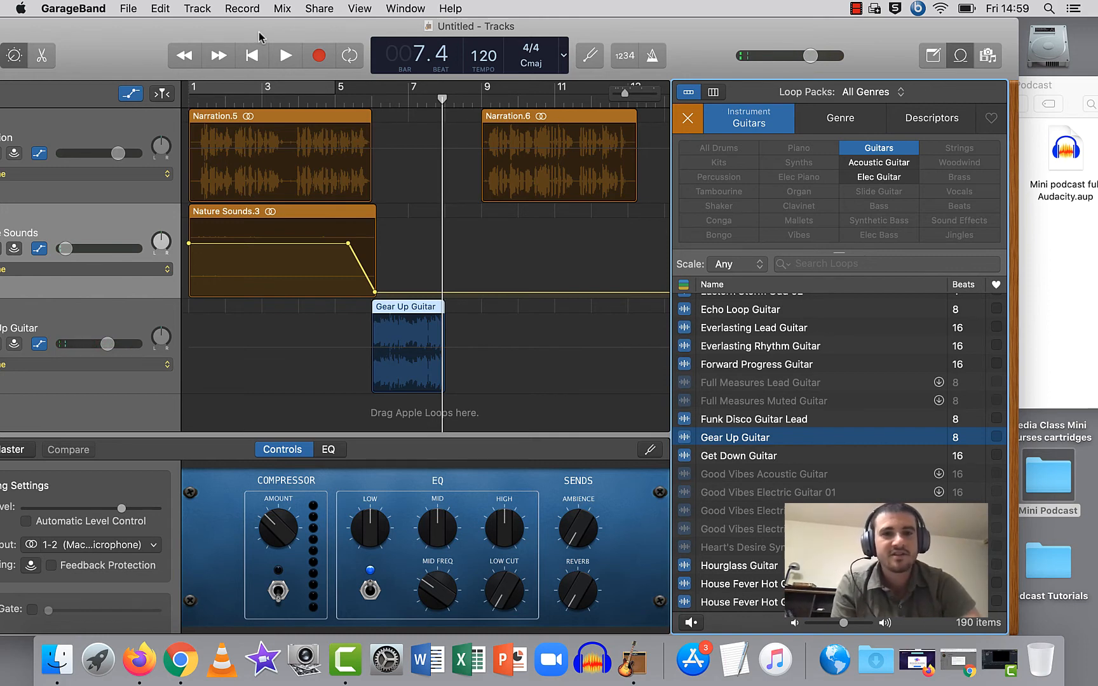
# Hide the automation and extend the looped Gear Up Guitar region to the end of the second narration part.
pyautogui.click(282, 7)
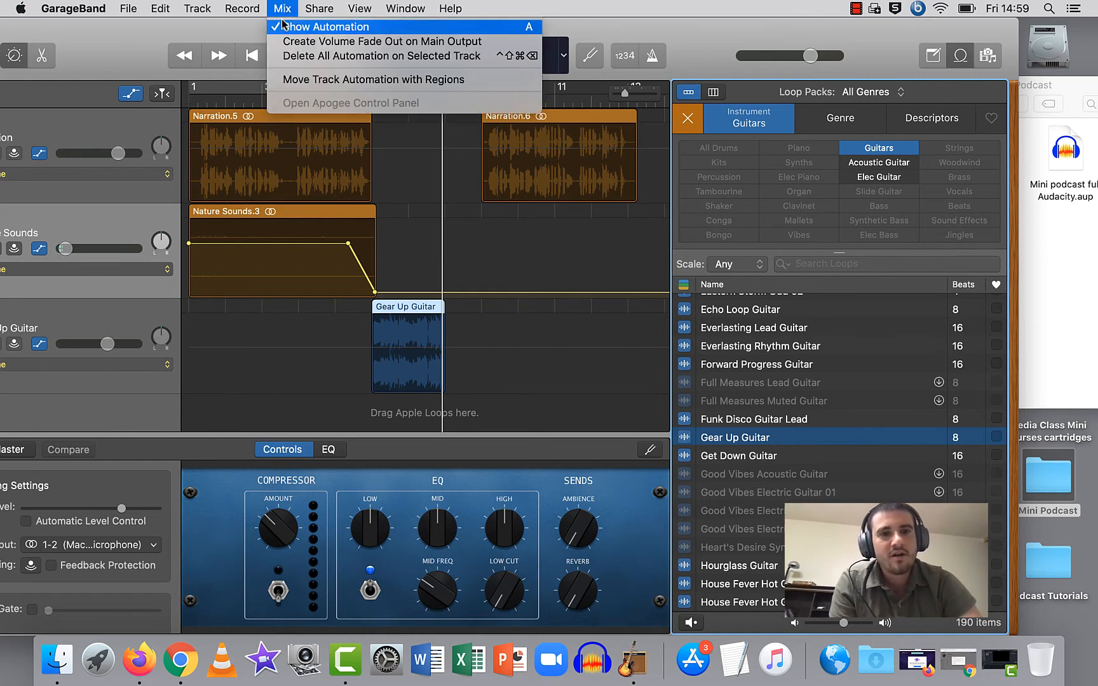
pyautogui.click(284, 28)
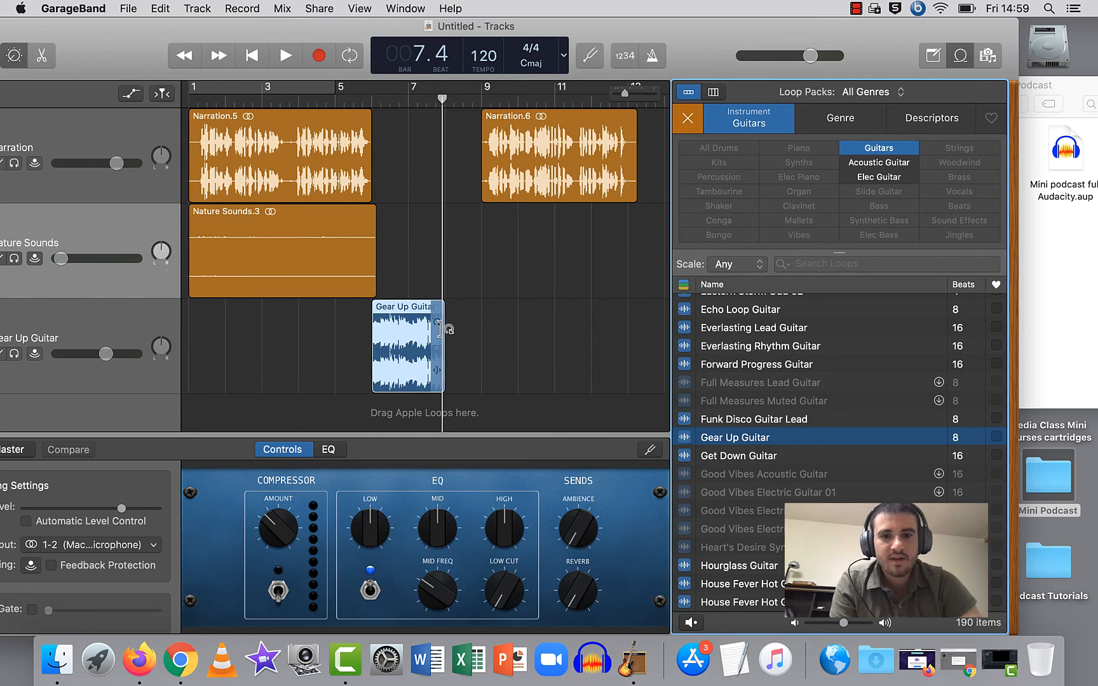
pyautogui.moveTo(447, 330); pyautogui.dragTo(633, 337)
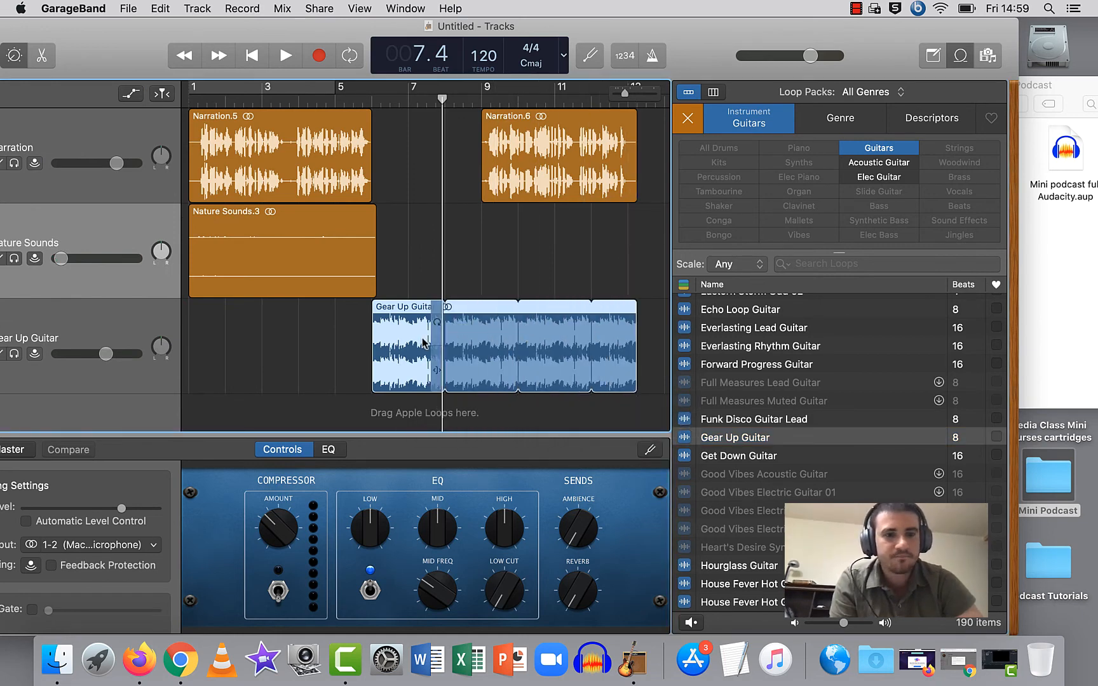
# Listen from about bar 8 to how the guitar music and the second narration part sound together.
pyautogui.moveTo(445, 102); pyautogui.dragTo(460, 101)
pyautogui.press('space')
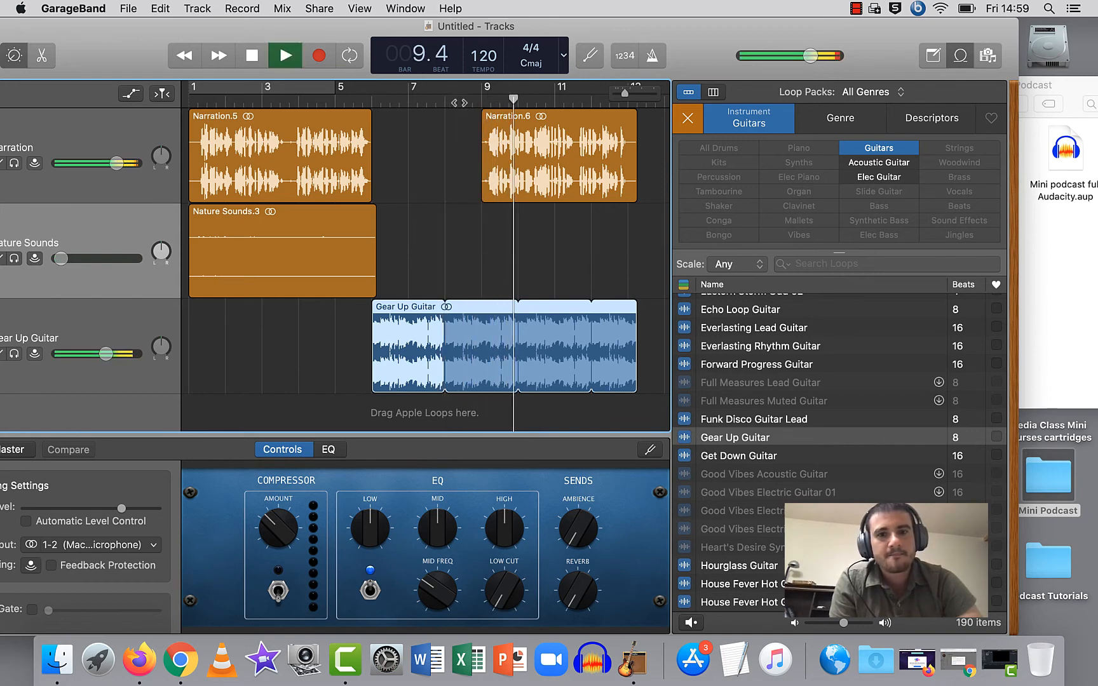
pyautogui.press('space')
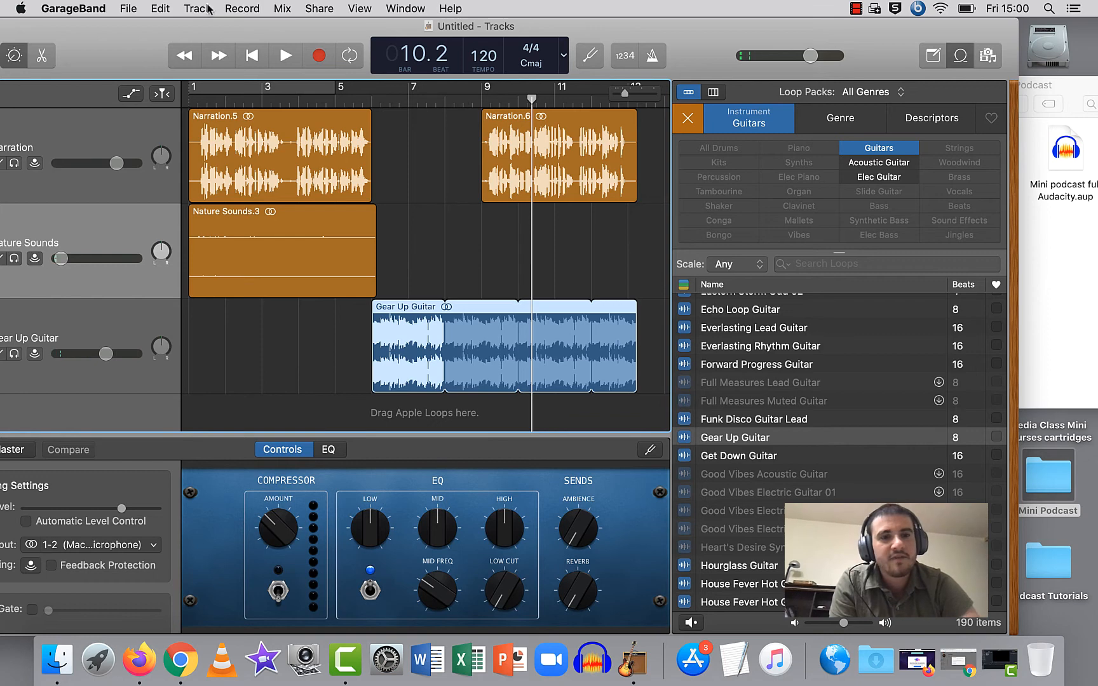
# Show the automation and add volume points on the Gear Up Guitar track that lower the music around bar 9, where the second narration part starts.
pyautogui.click(281, 9)
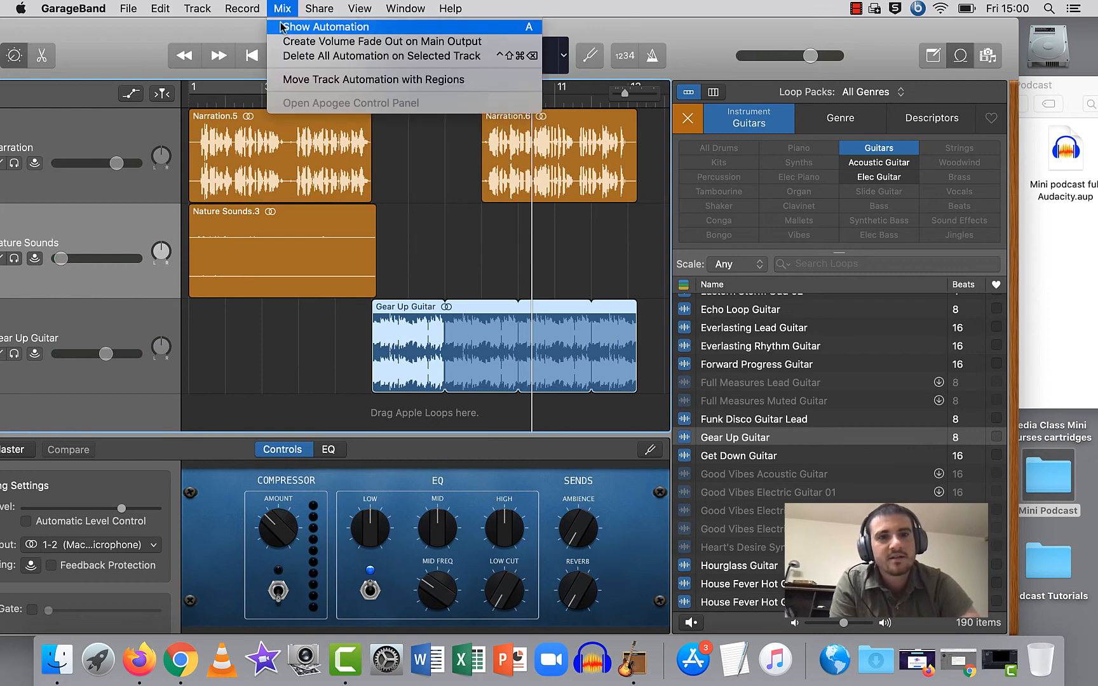
pyautogui.click(331, 27)
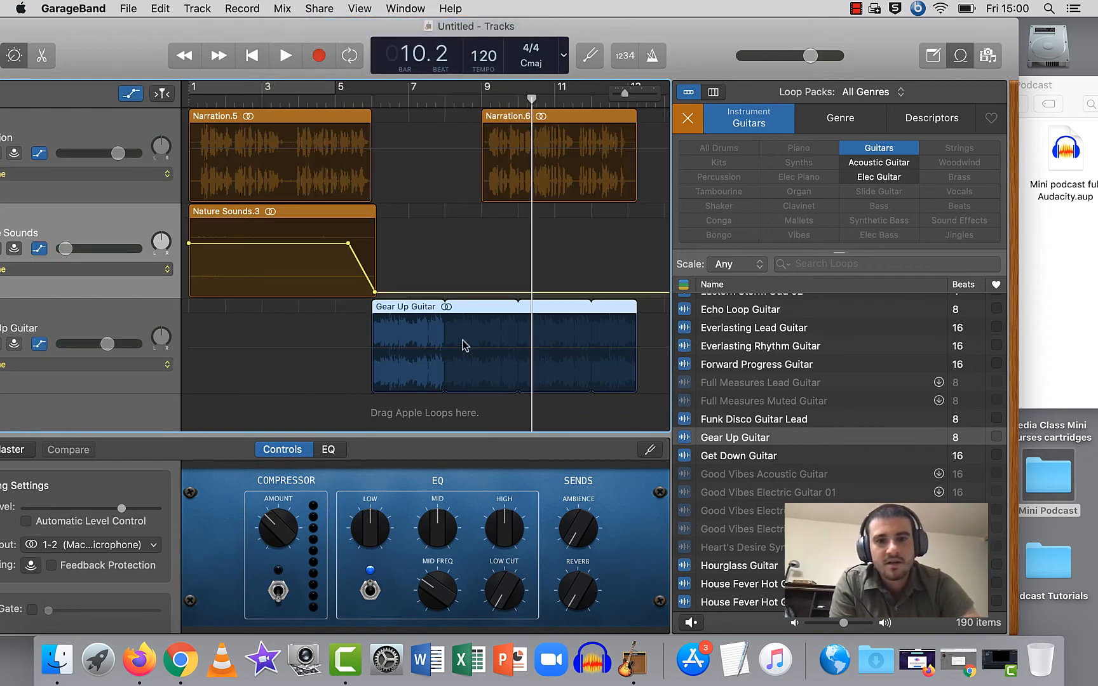
pyautogui.click(480, 354)
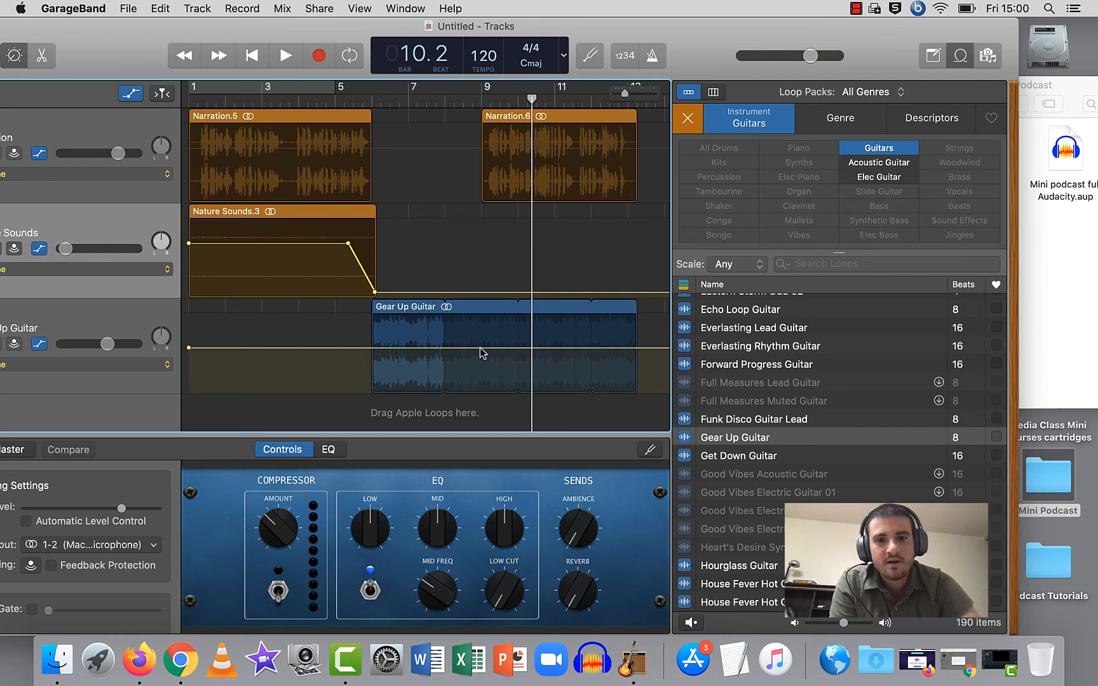
pyautogui.click(481, 347)
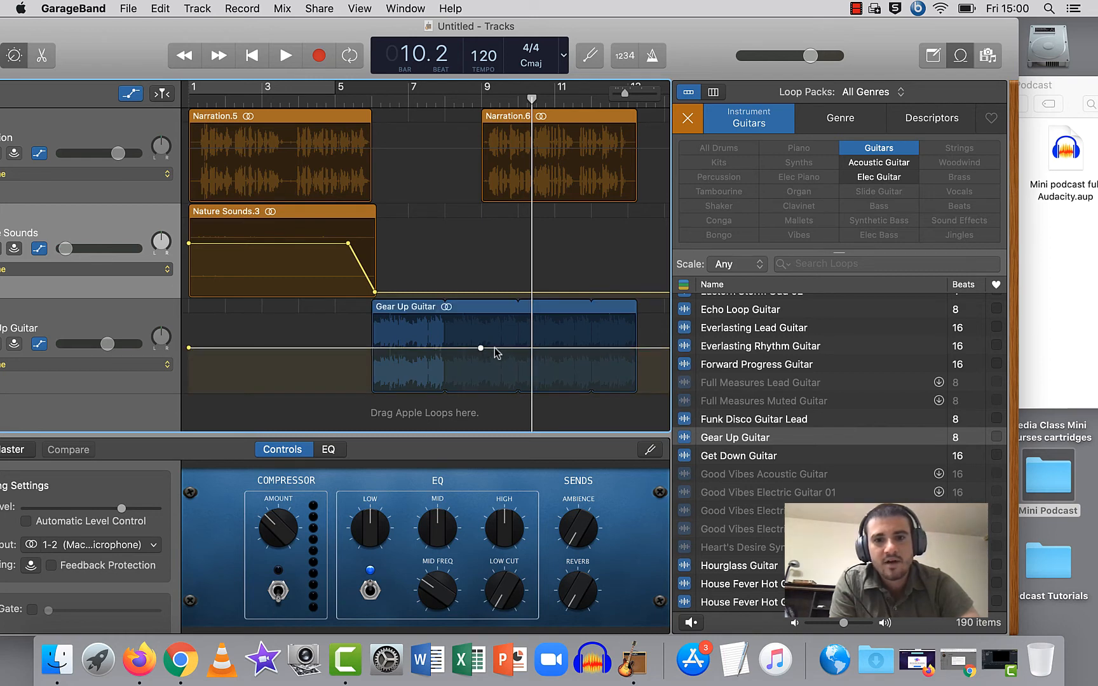
pyautogui.moveTo(492, 348)
pyautogui.mouseDown()
pyautogui.moveTo(491, 385)
pyautogui.moveTo(478, 348)
pyautogui.mouseUp()
# Listen from about bar 8 to the guitar's volume drop going into the second narration part.
pyautogui.click(459, 102)
pyautogui.press('space')
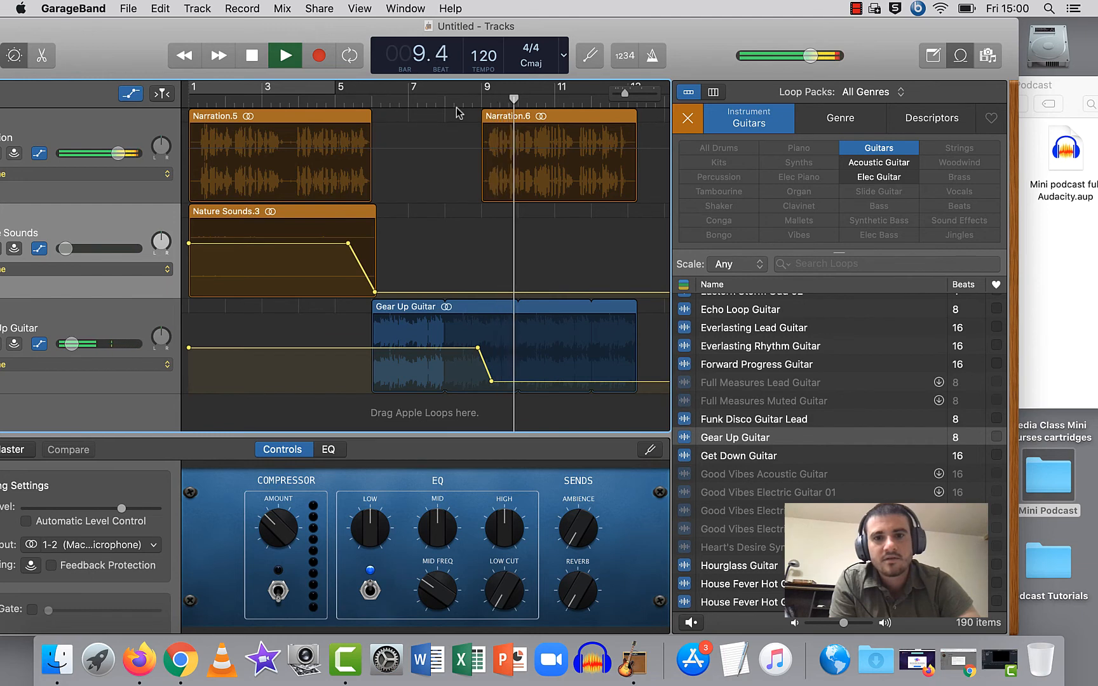
pyautogui.press('space')
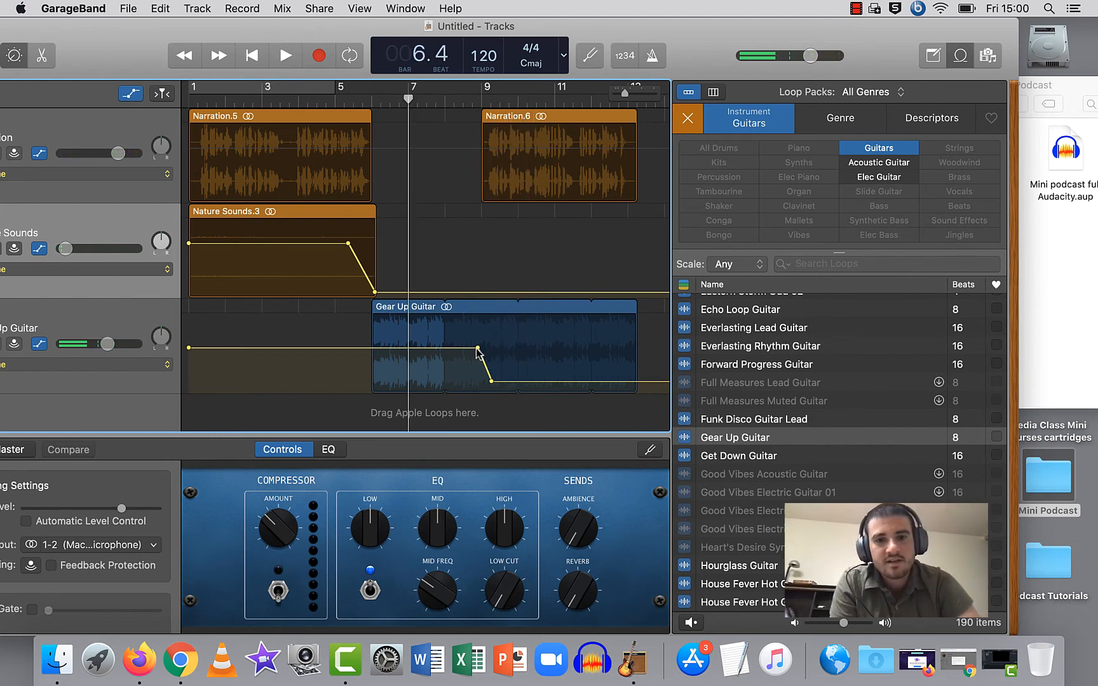
# Lower the guitar's volume before the drop to about -9 dB and listen to the music and its transition into the second narration part.
pyautogui.moveTo(477, 348); pyautogui.dragTo(478, 359)
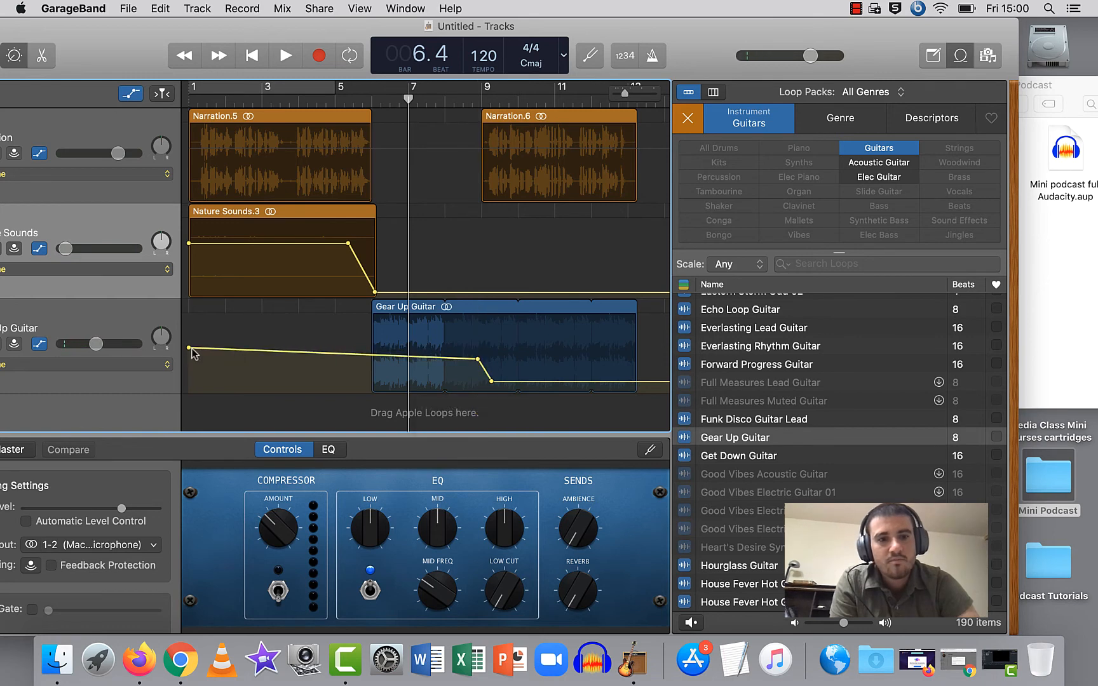
pyautogui.moveTo(189, 348); pyautogui.dragTo(187, 363)
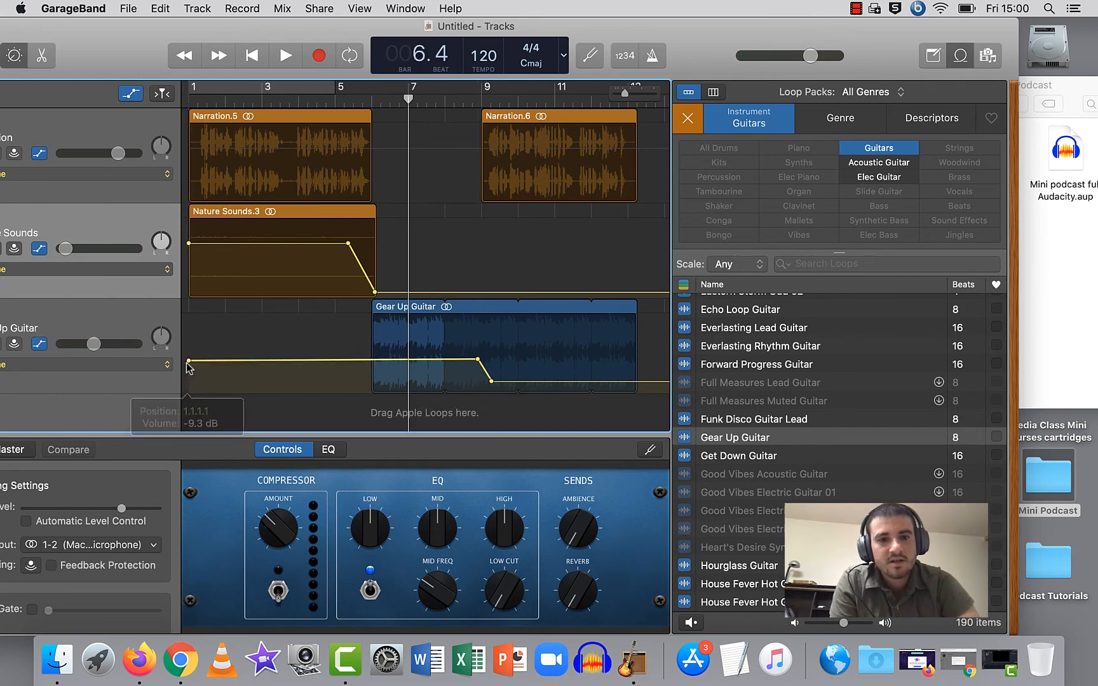
pyautogui.press('space')
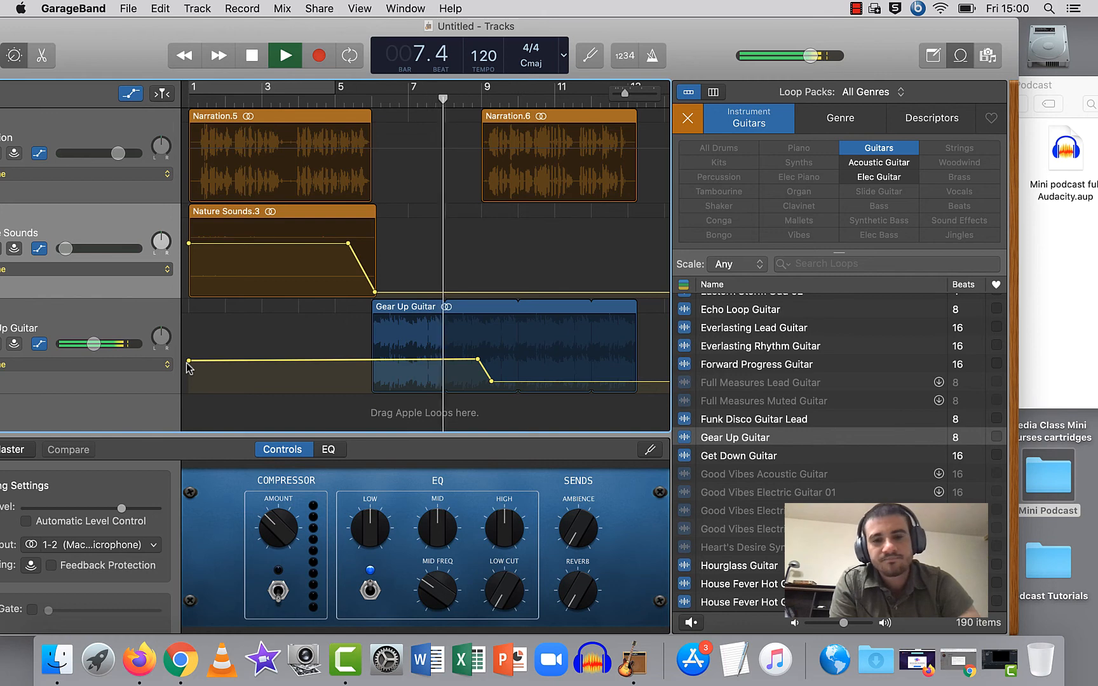
pyautogui.press('space')
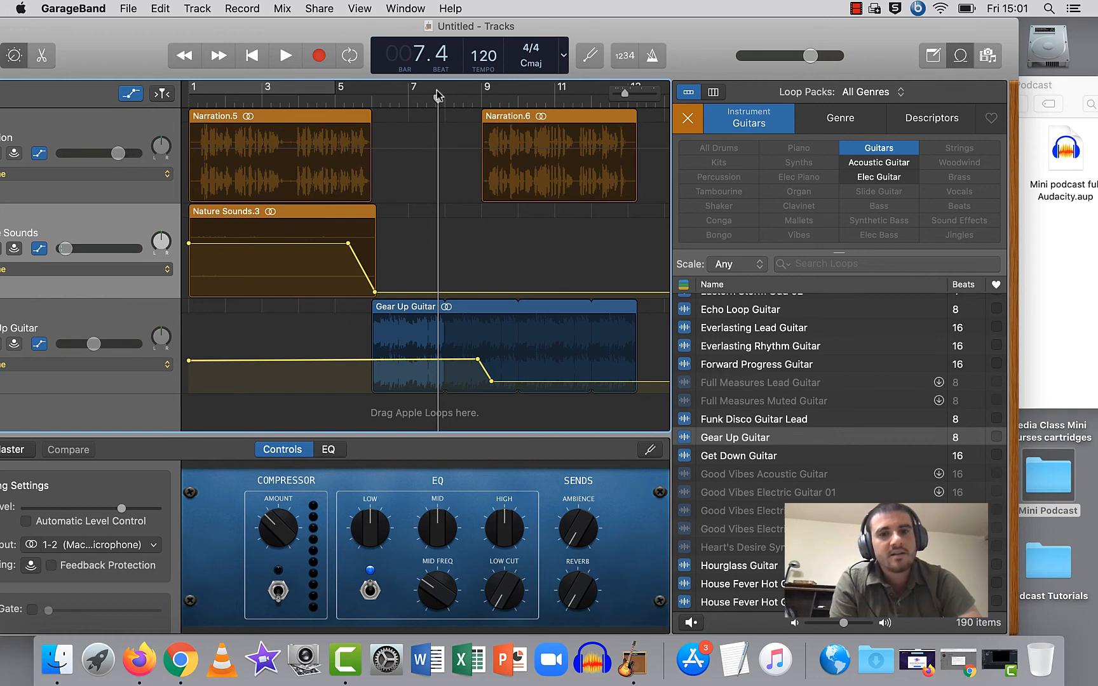
pyautogui.moveTo(438, 98); pyautogui.dragTo(491, 99)
pyautogui.press('space')
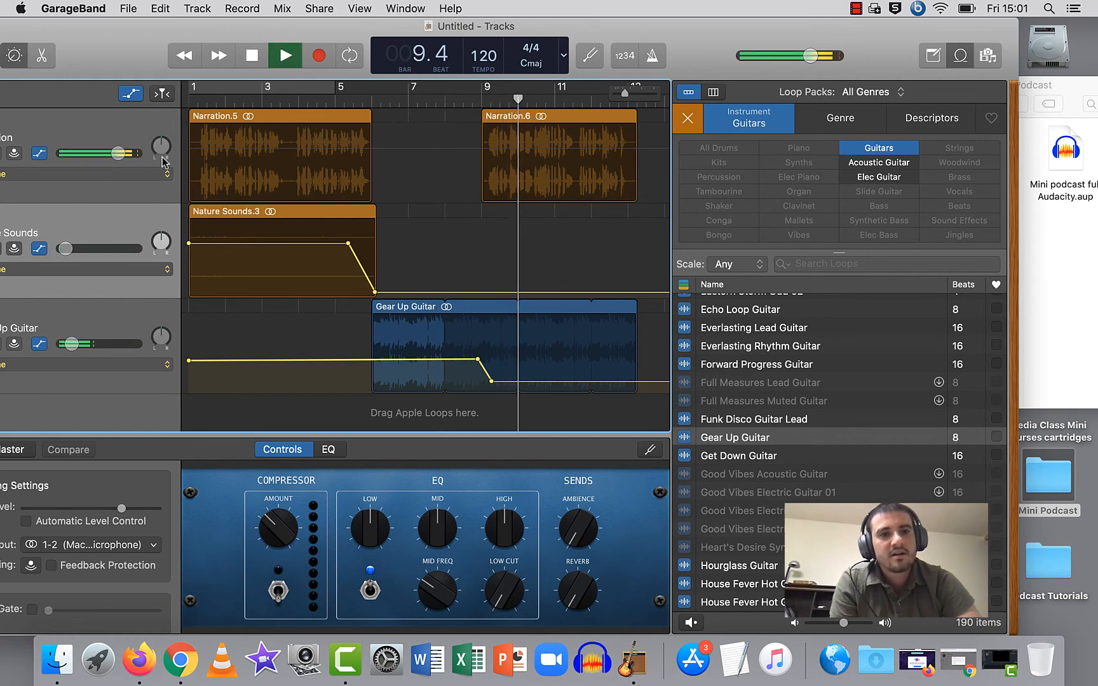
pyautogui.press('space')
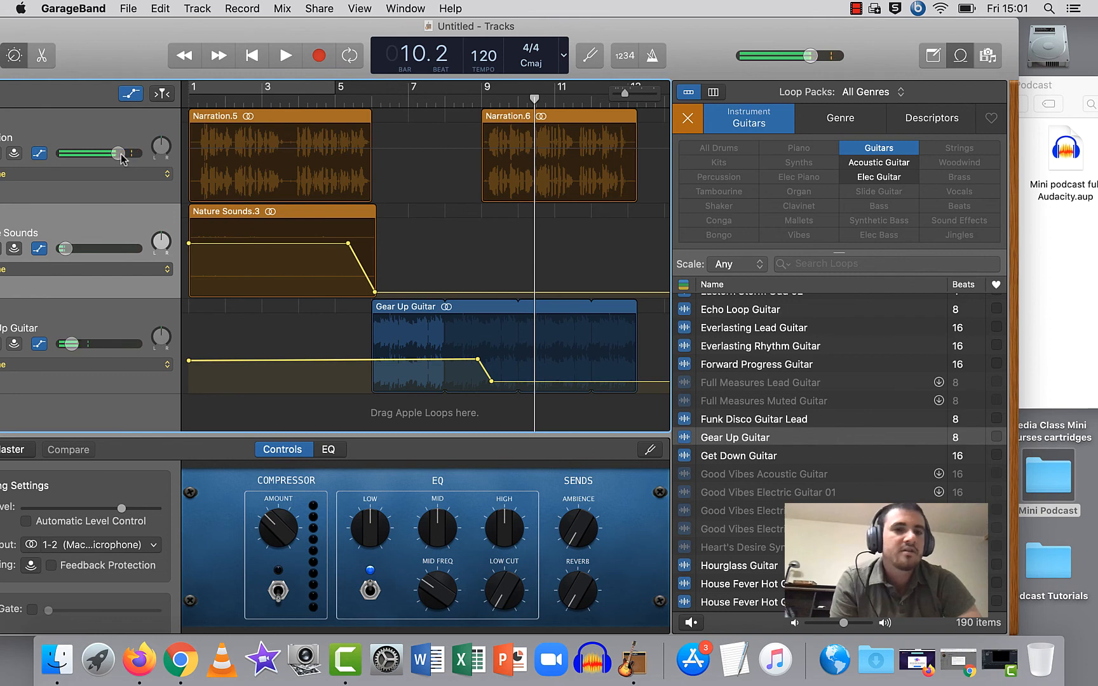
# Slightly lower the Narration track's volume and the guitar's level after the drop, listening through to bar 13.
pyautogui.click(118, 153)
pyautogui.moveTo(118, 154); pyautogui.dragTo(113, 154)
pyautogui.press('space')
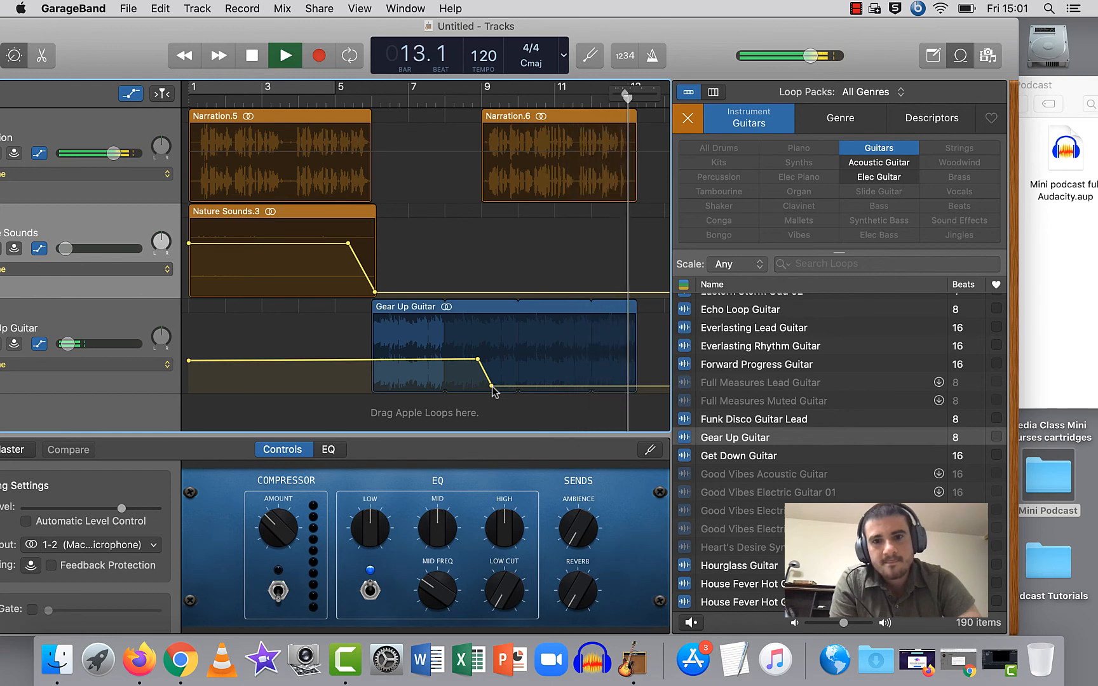
pyautogui.press('space')
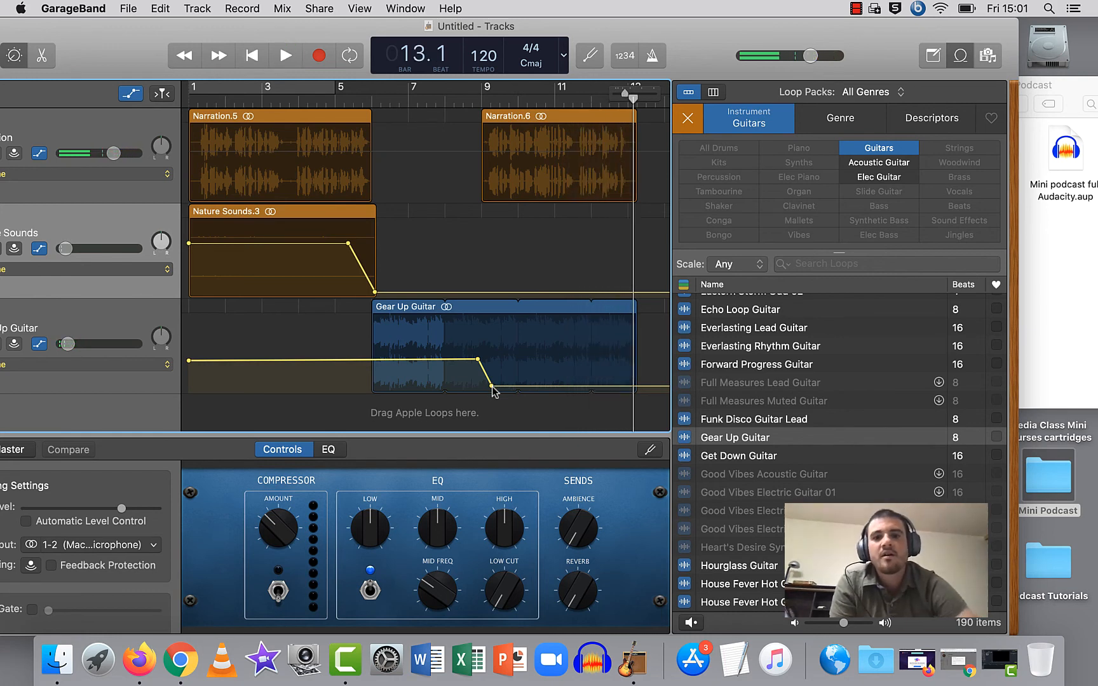
pyautogui.moveTo(671, 312)
pyautogui.mouseDown()
pyautogui.moveTo(706, 316)
pyautogui.moveTo(672, 320)
pyautogui.mouseUp()
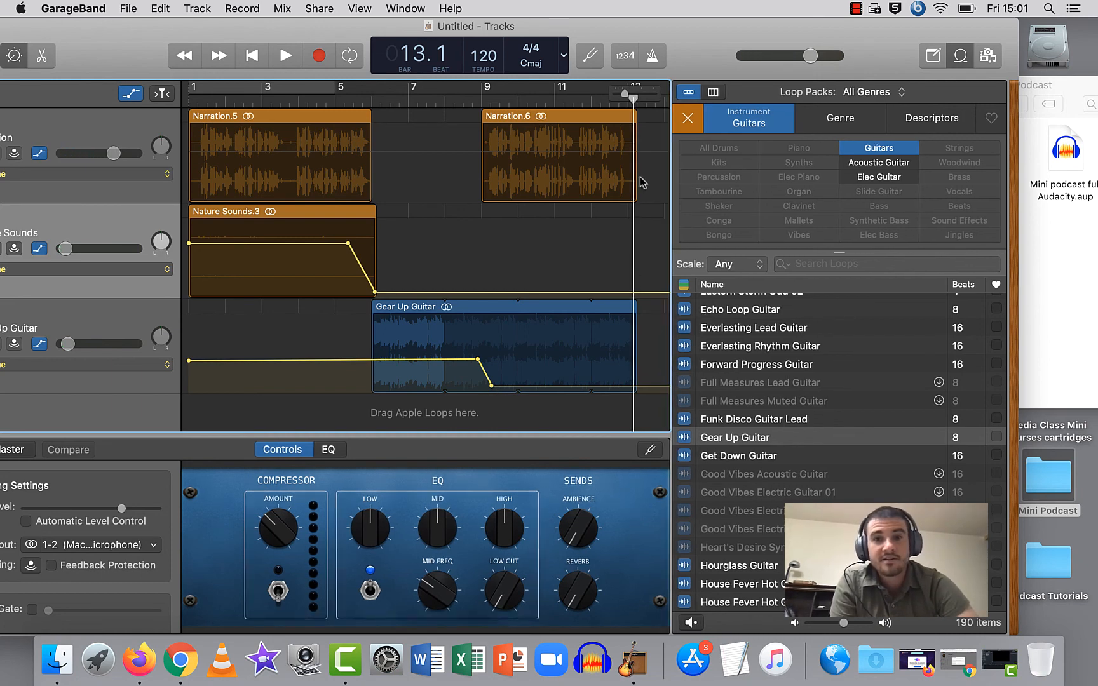
pyautogui.moveTo(633, 96); pyautogui.dragTo(642, 98)
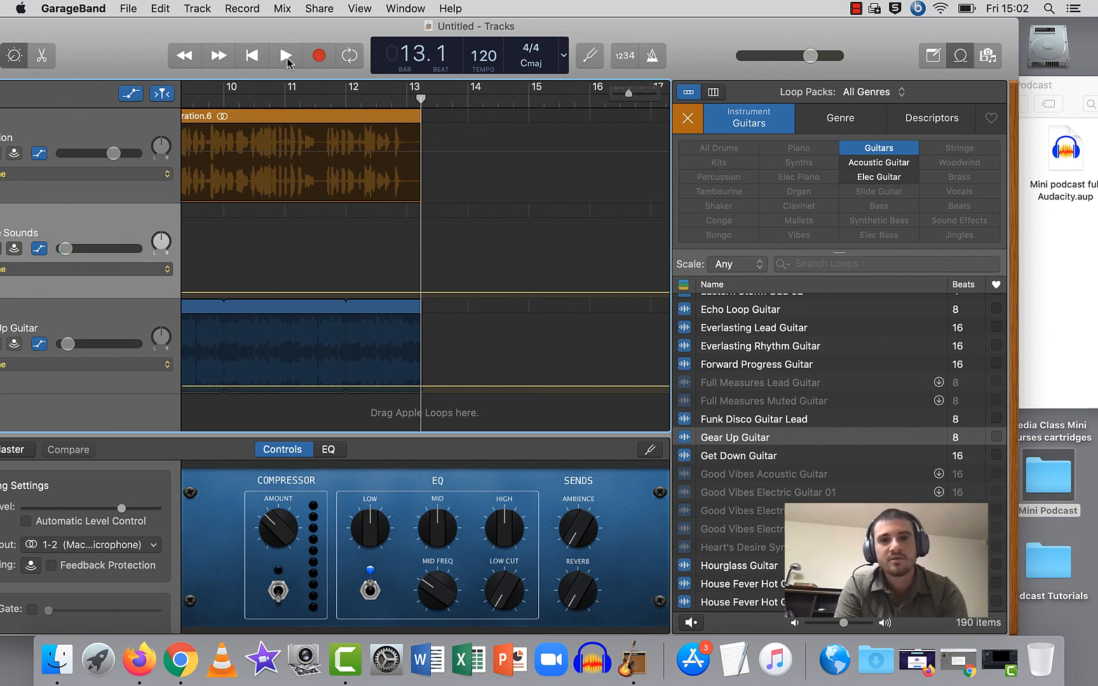
pyautogui.click(857, 9)
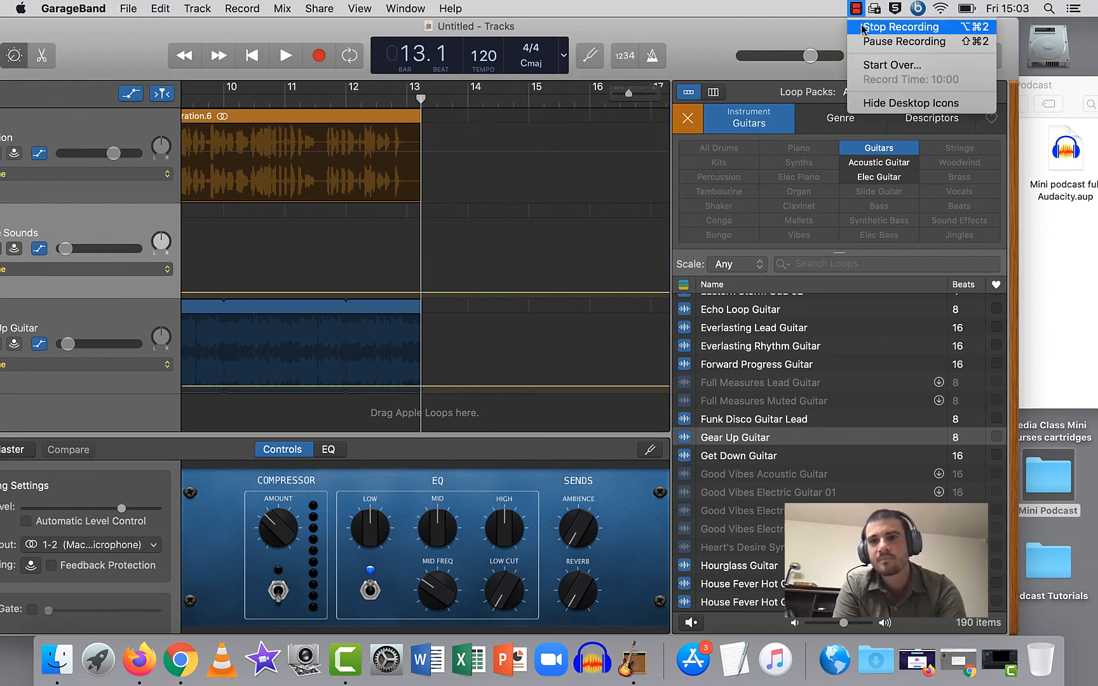